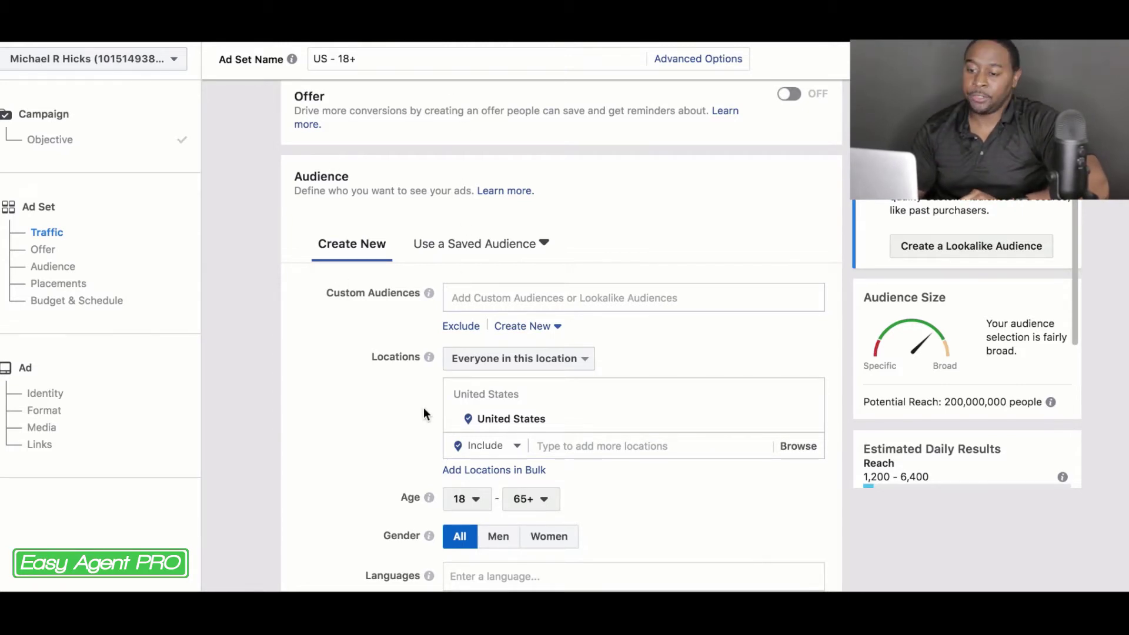
Step: Start a new Lookalike Audience from the Custom Audiences Create New menu
scroll(424, 409, "down", 1)
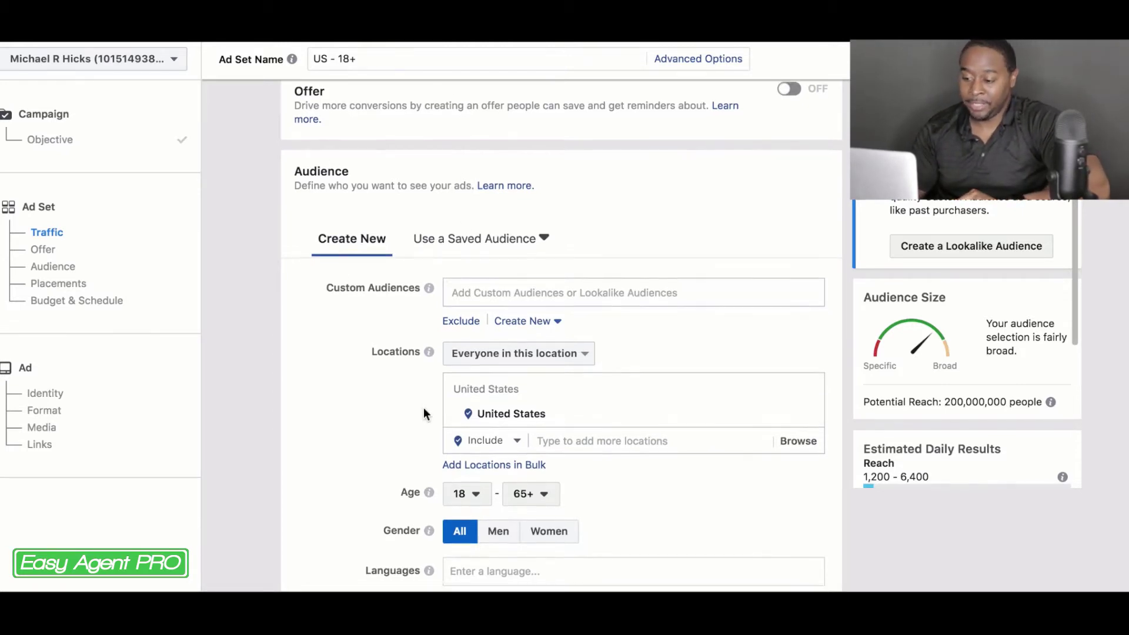
scroll(424, 412, "down", 2)
scroll(424, 411, "up", 1)
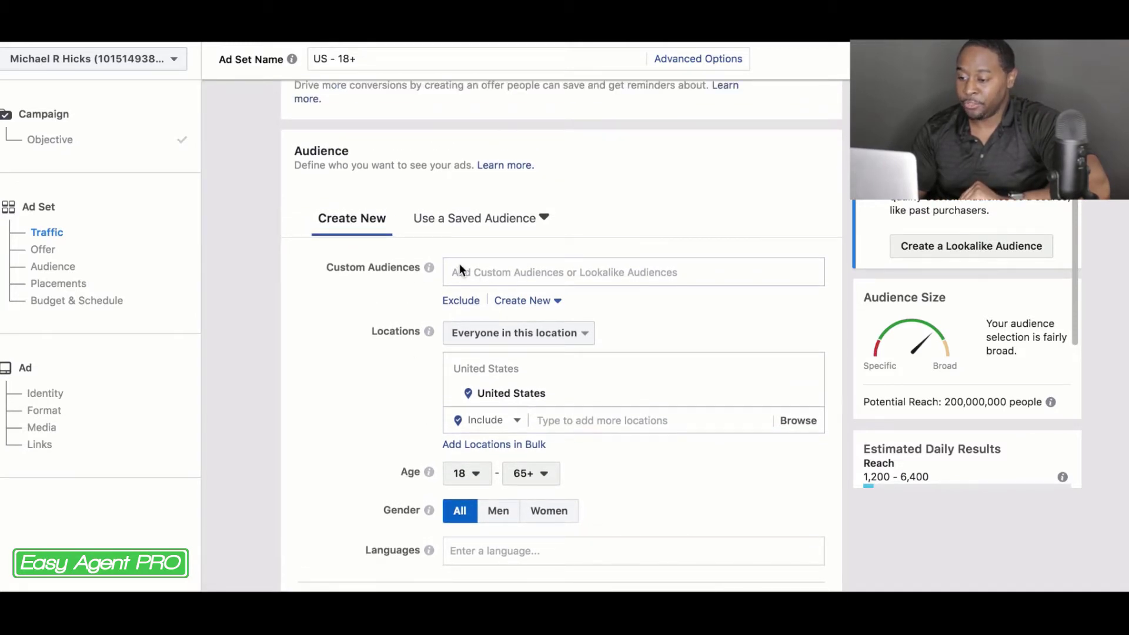
left_click(554, 303)
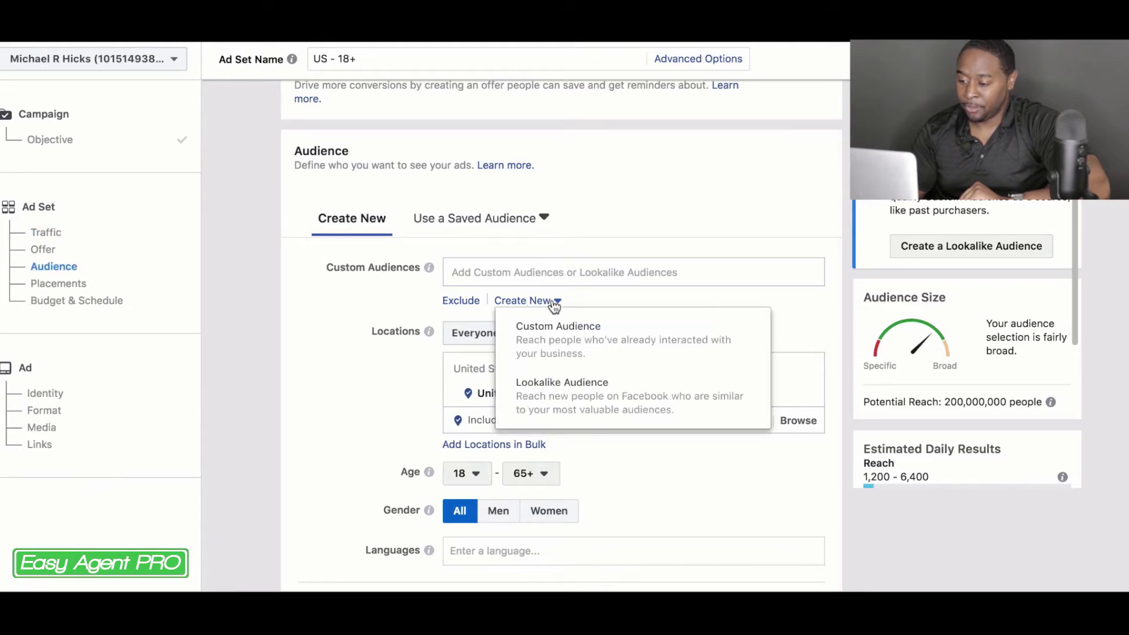
left_click(652, 393)
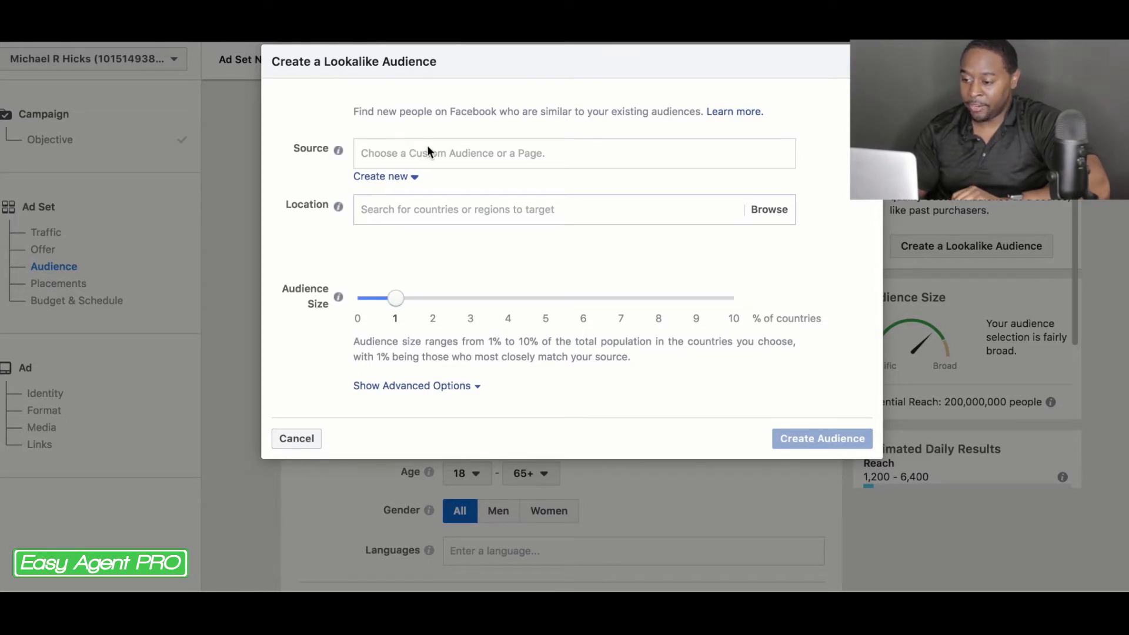
Step: Choose a new Custom Audience as the lookalike's source
left_click(410, 181)
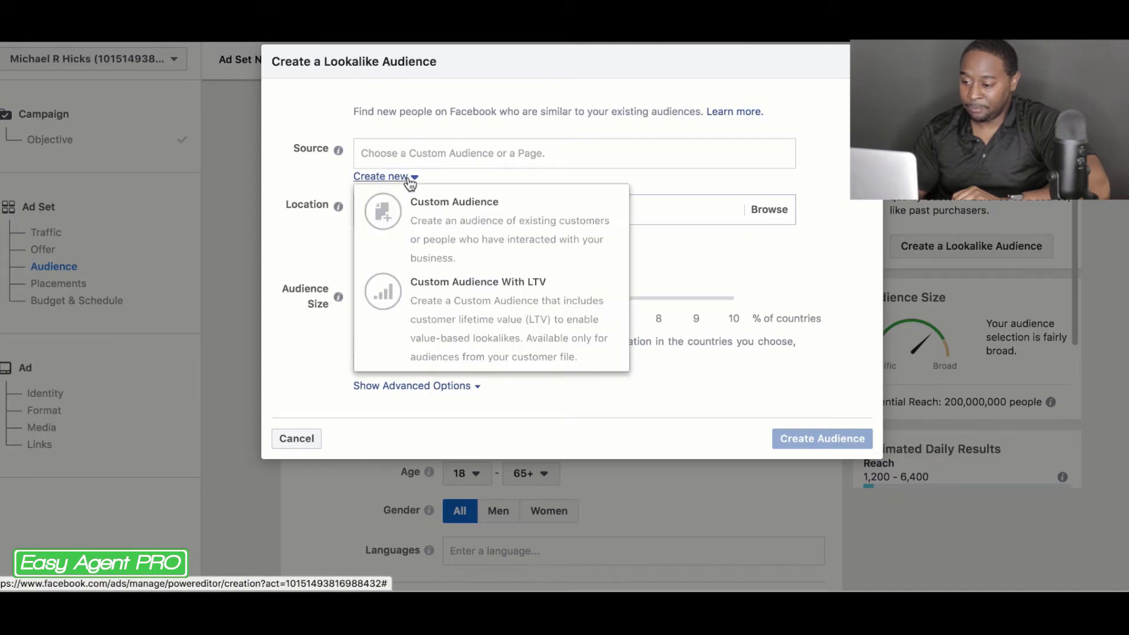
left_click(449, 225)
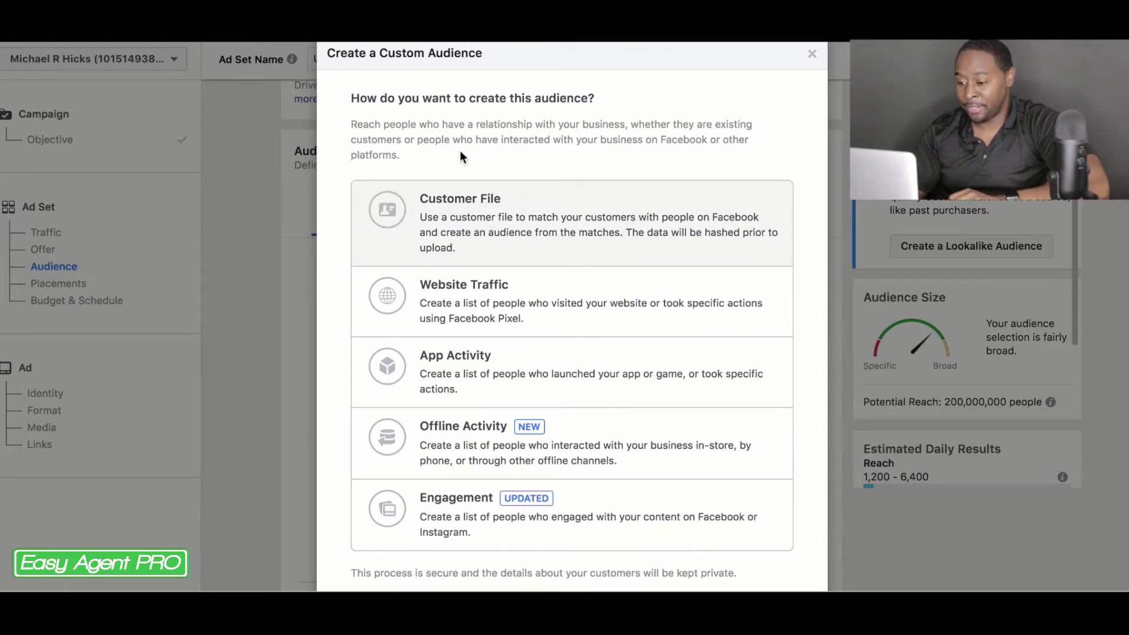
Step: Preview the Customer File route with Copy and paste, reviewing the 15 identifiers, then go back
left_click(509, 221)
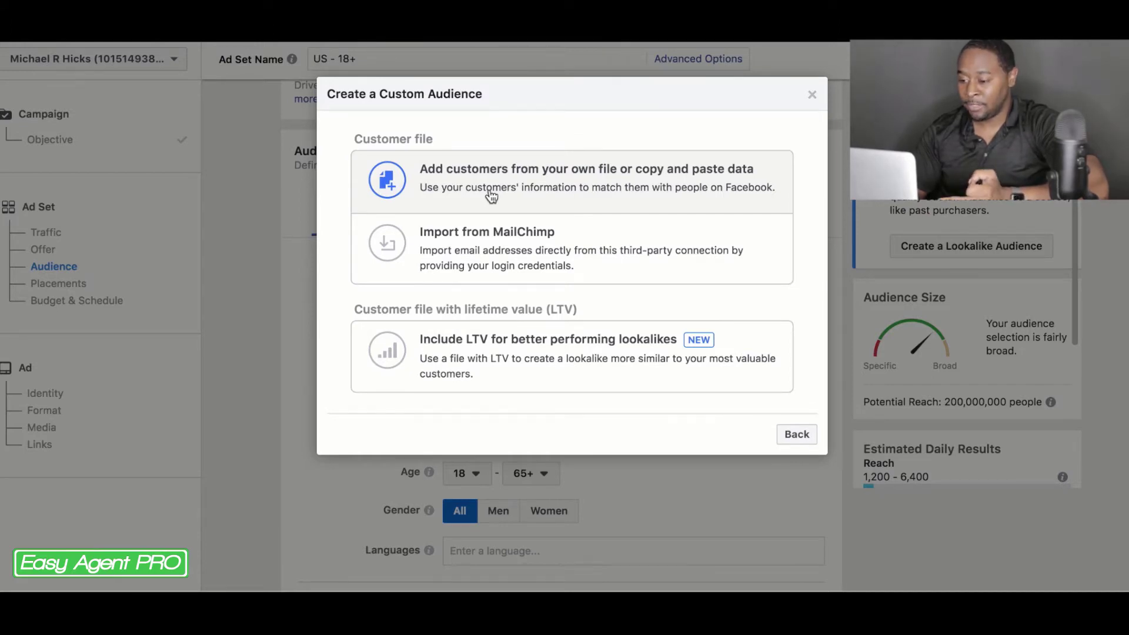
left_click(491, 194)
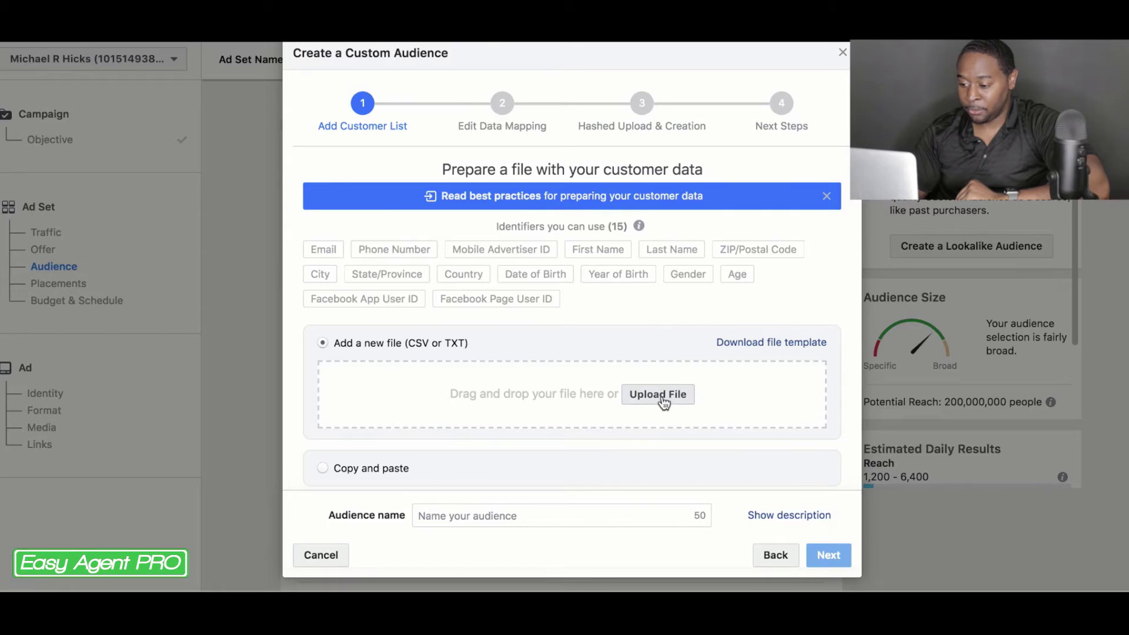
left_click(323, 468)
scroll(405, 378, "down", 3)
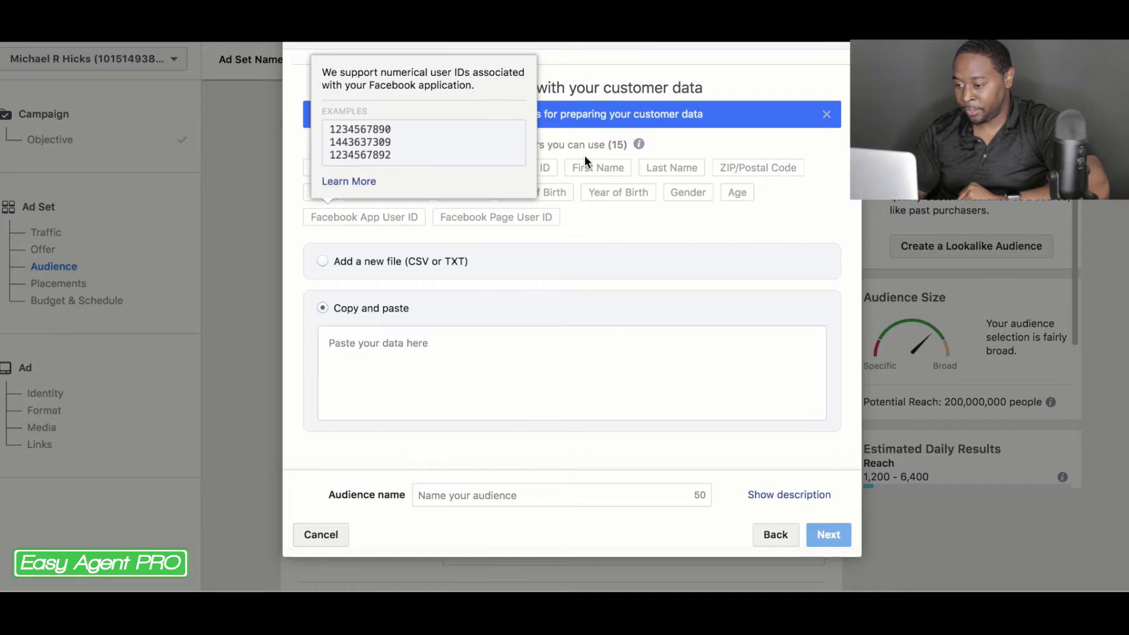
mouse_move(709, 192)
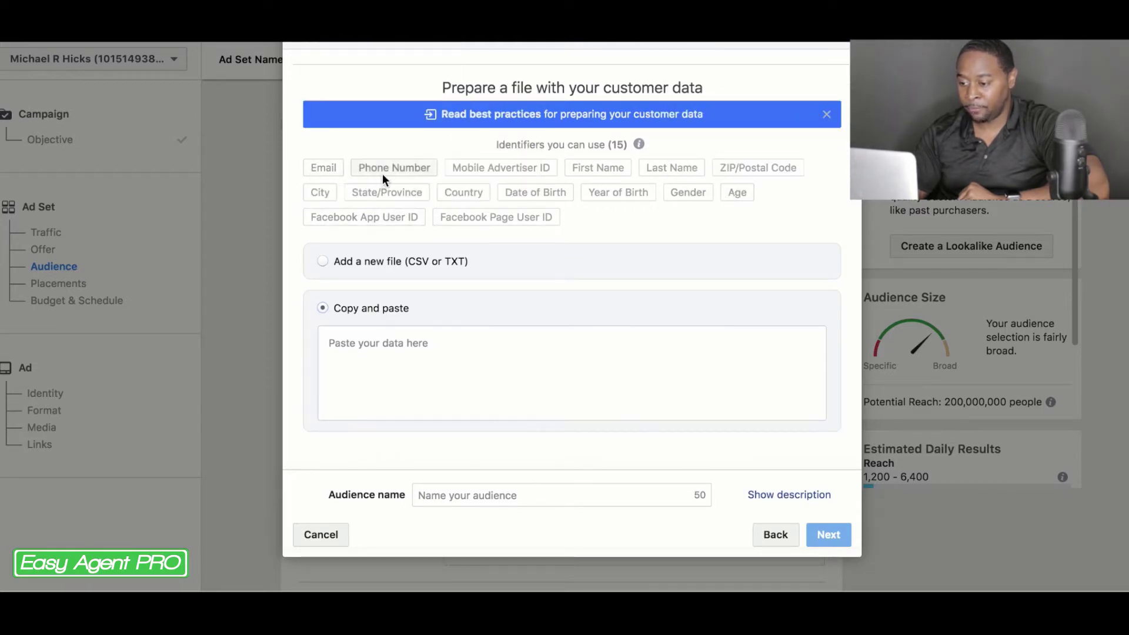
mouse_move(729, 168)
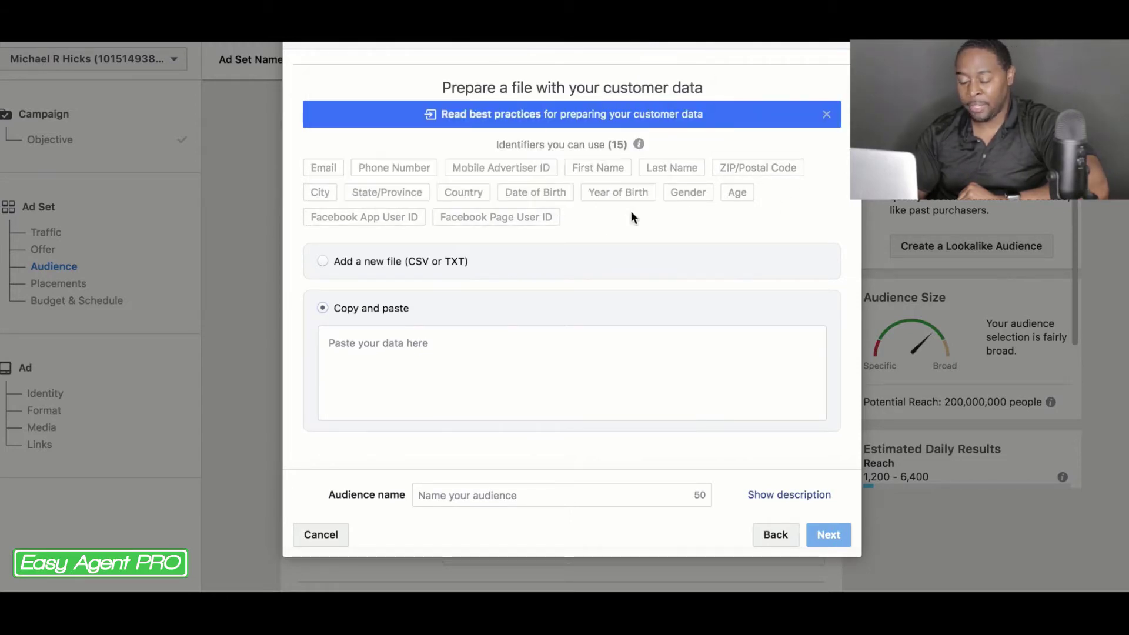
mouse_move(520, 215)
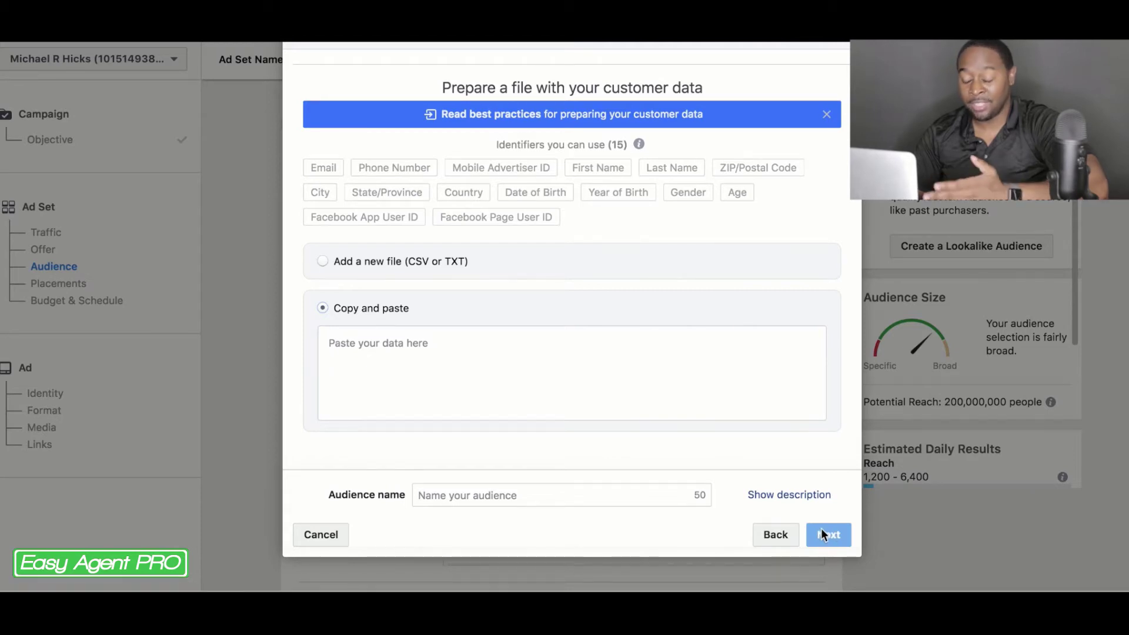
left_click(782, 538)
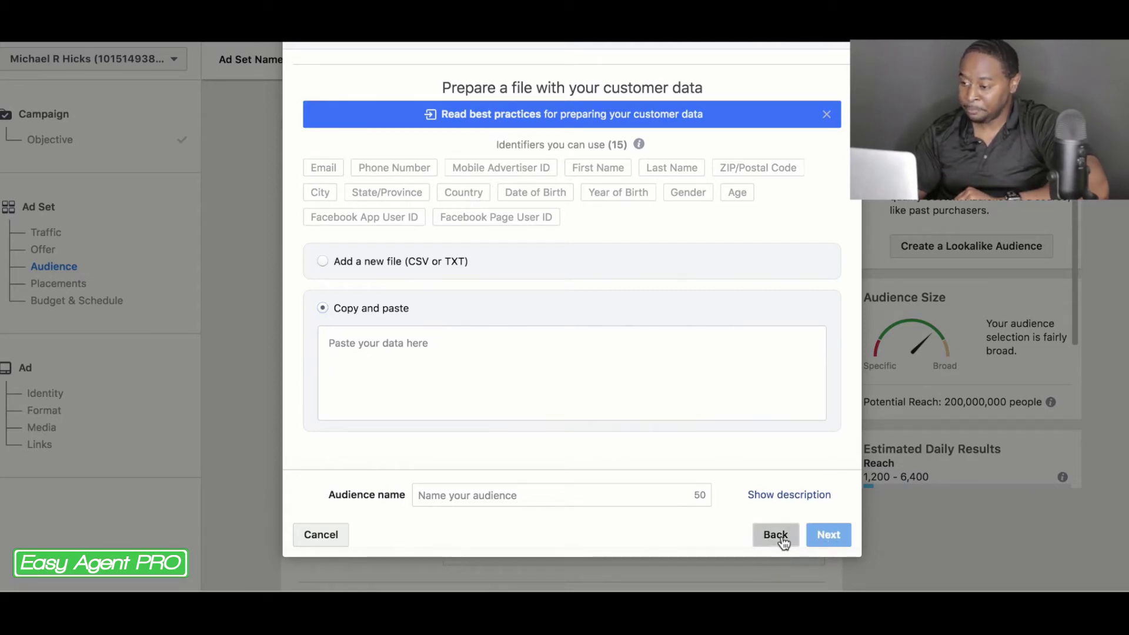
Step: Preview a Website Traffic audience of top 25% visitors by time spent, then go back
left_click(788, 434)
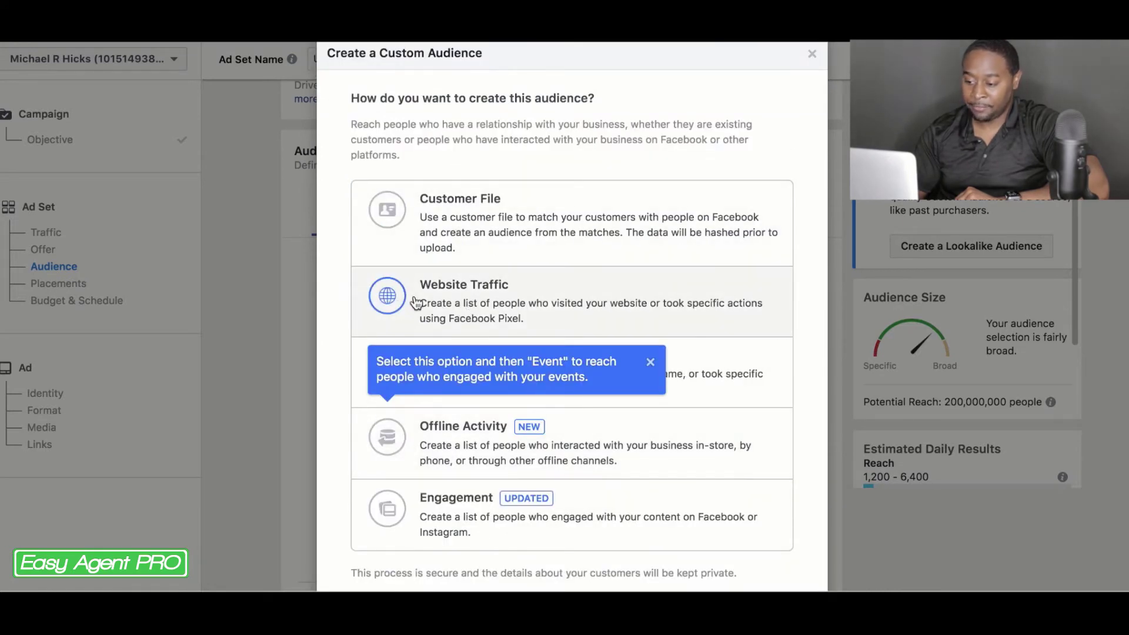
left_click(508, 322)
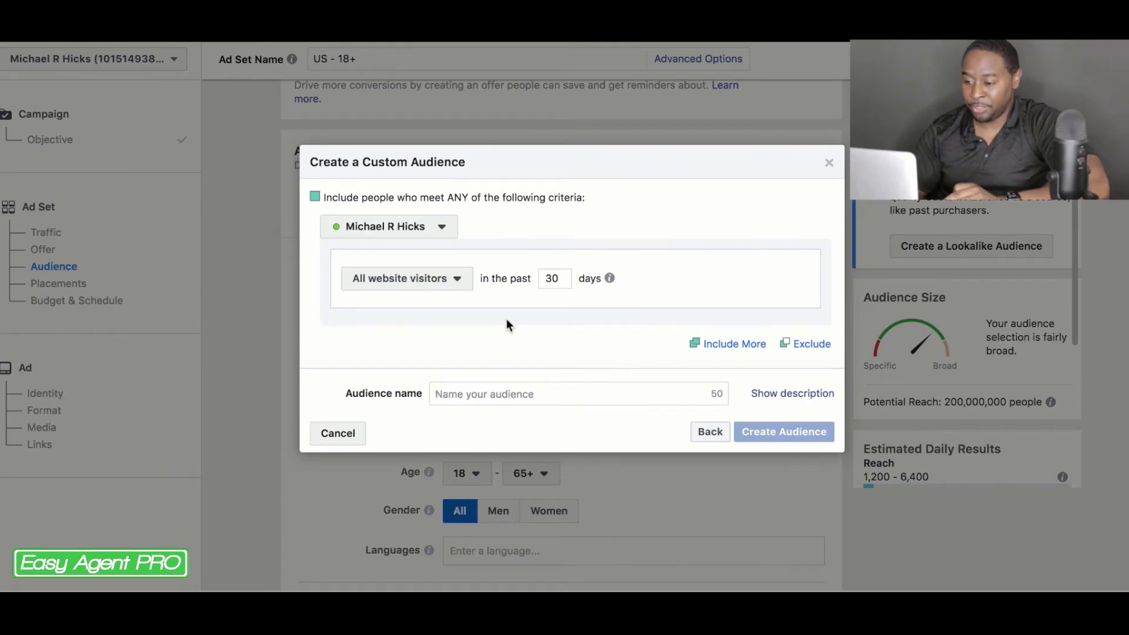
left_click(462, 282)
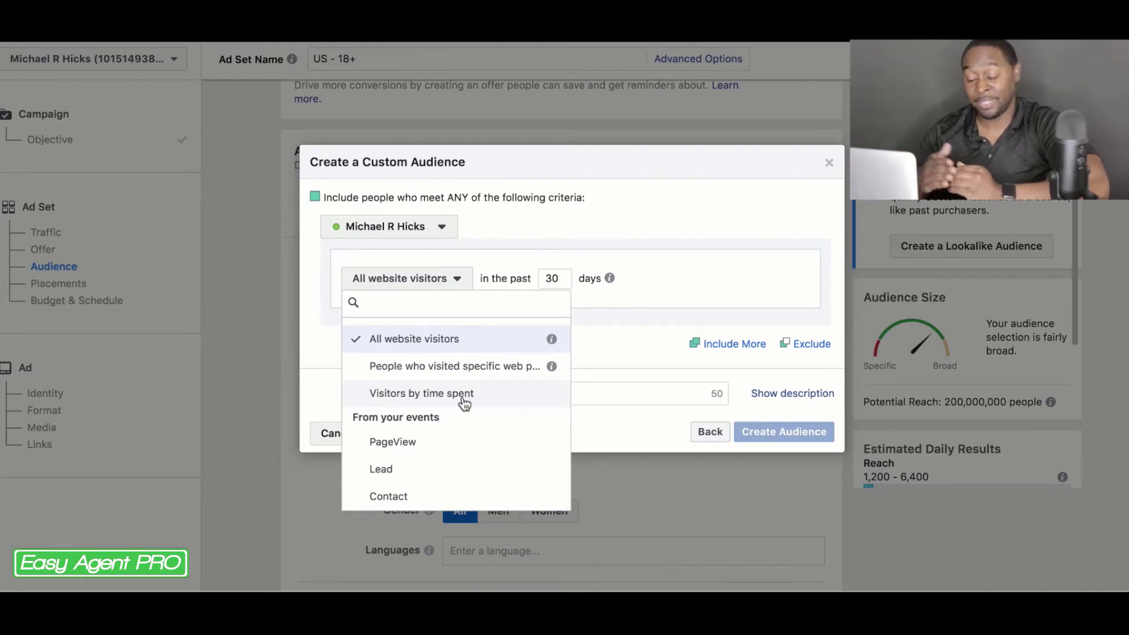
left_click(433, 394)
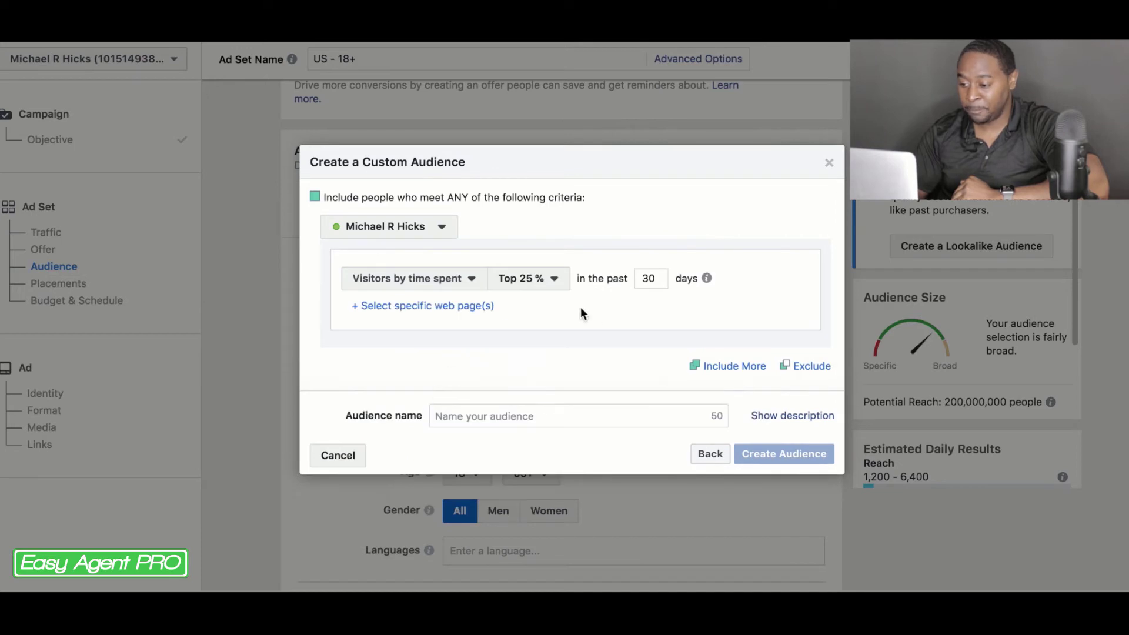
left_click(563, 280)
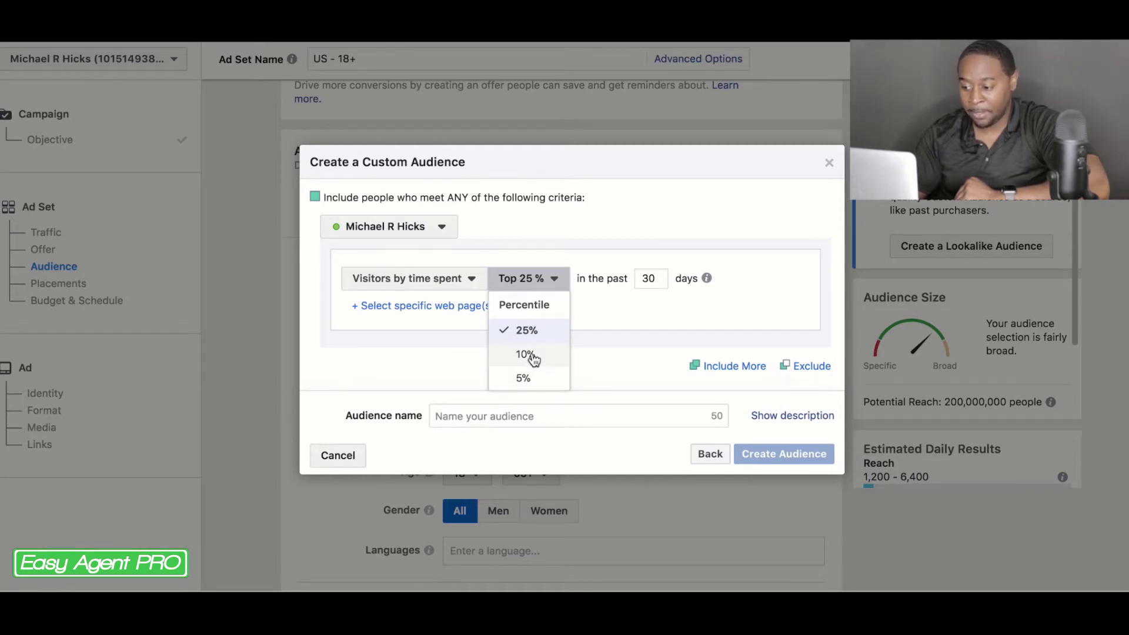
left_click(633, 332)
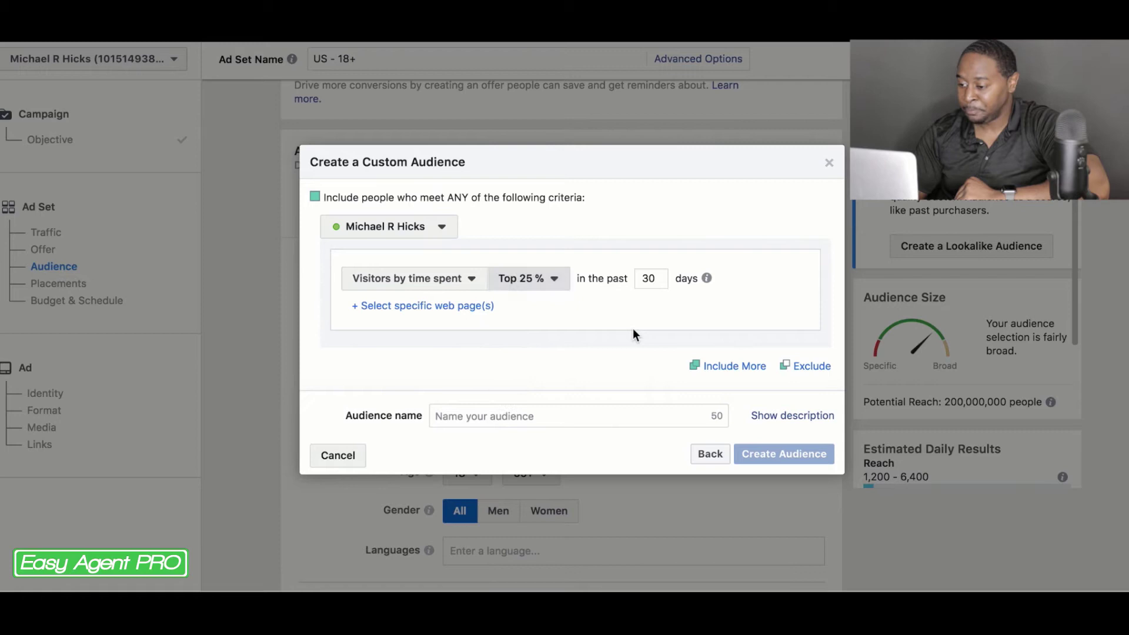
left_click_drag(656, 280, 647, 279)
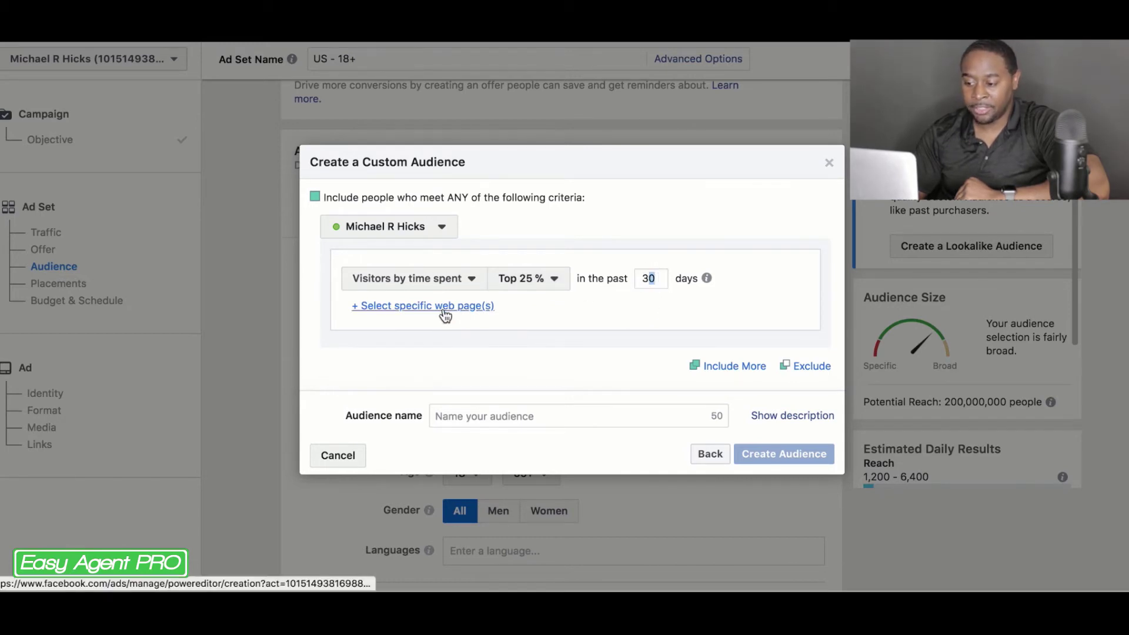
left_click(599, 325)
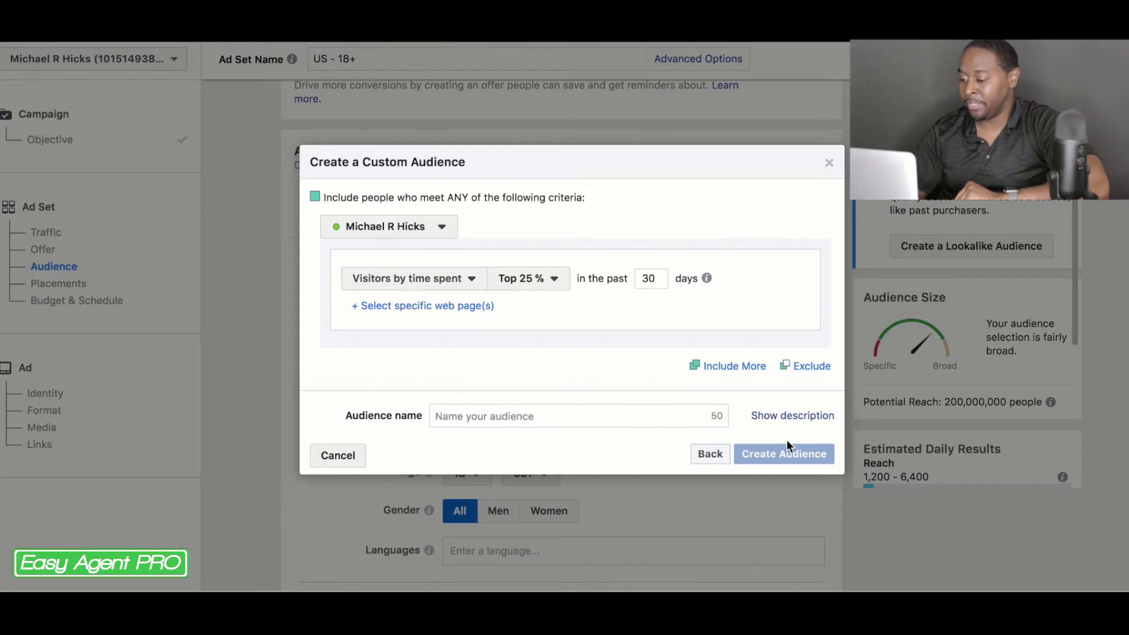
left_click(708, 454)
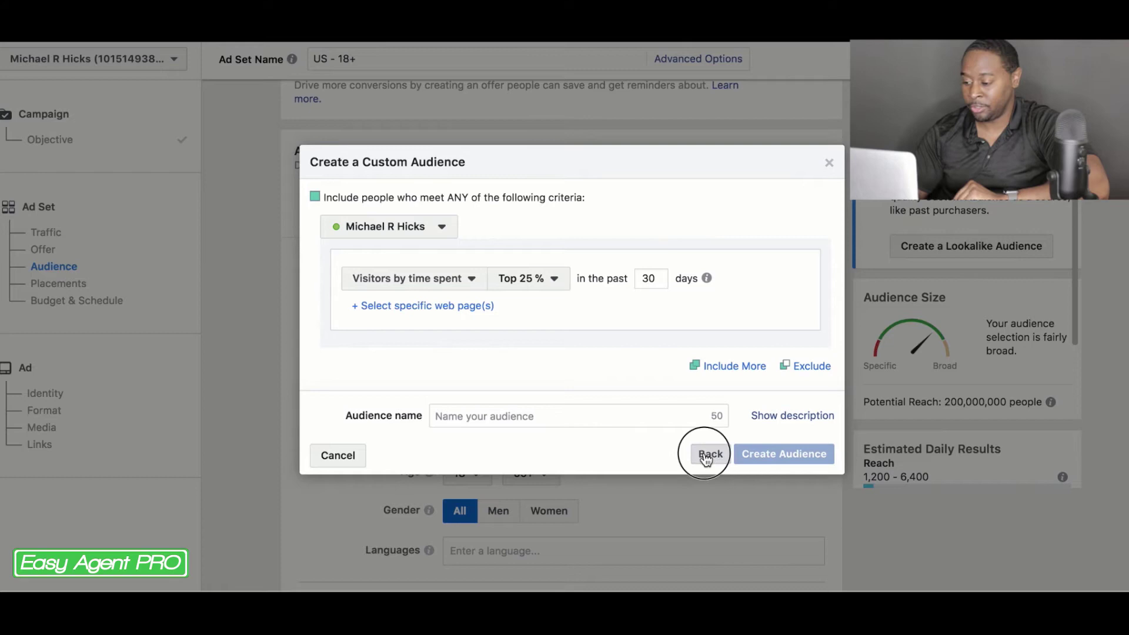
Step: Choose Engagement as the custom audience source category
scroll(500, 395, "down", 3)
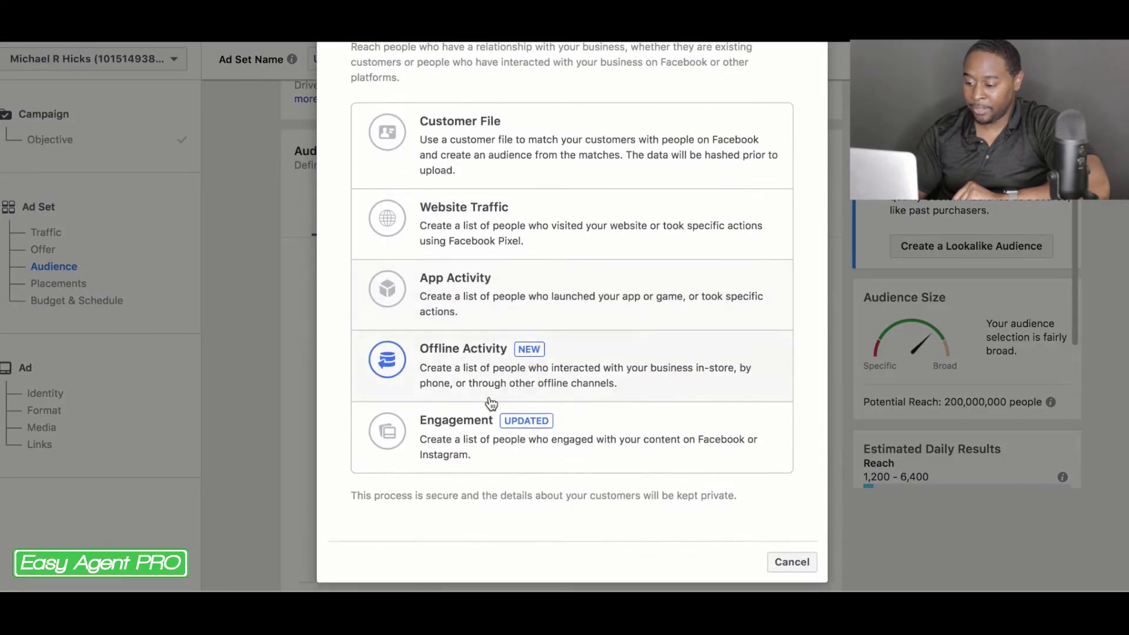
left_click(428, 449)
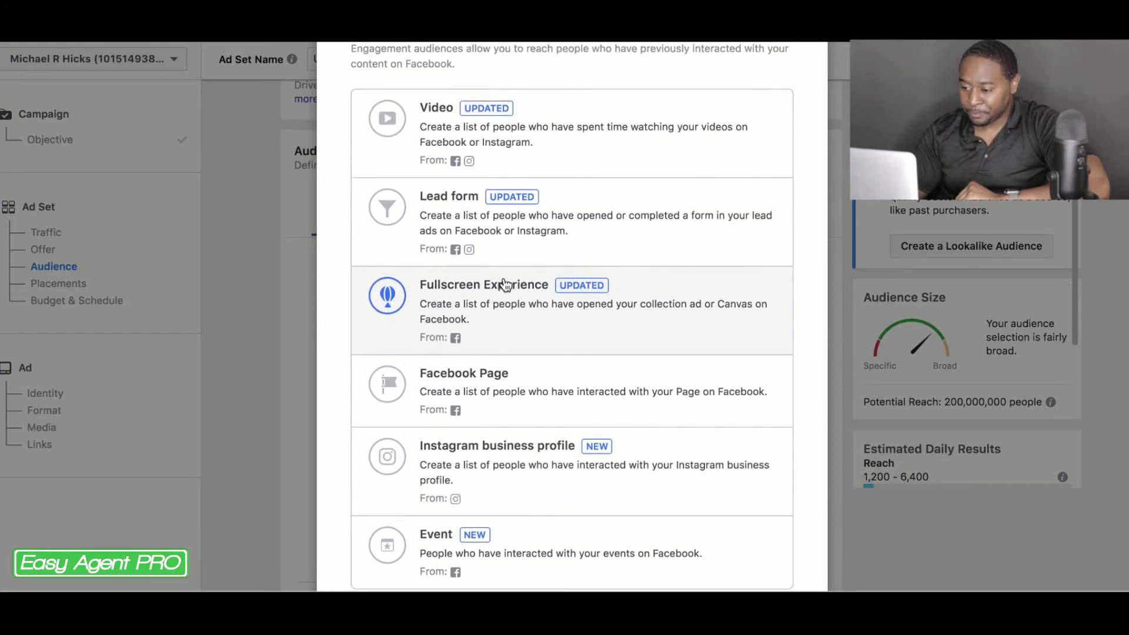
Step: Preview the Video engagement audience options, then return to the engagement sources
left_click(507, 144)
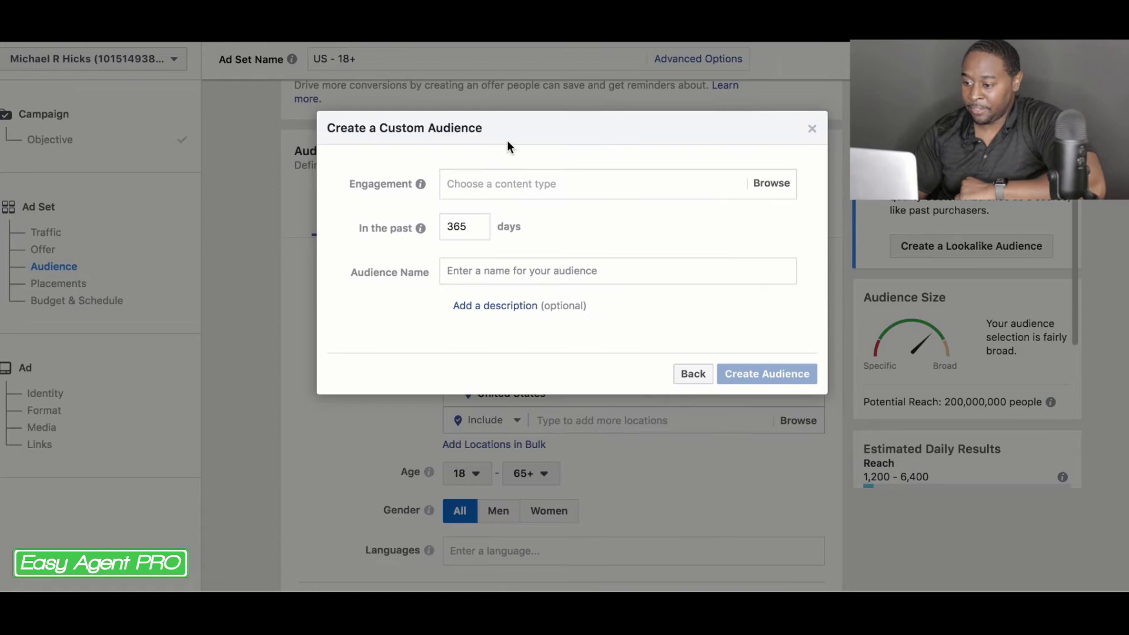
left_click(628, 184)
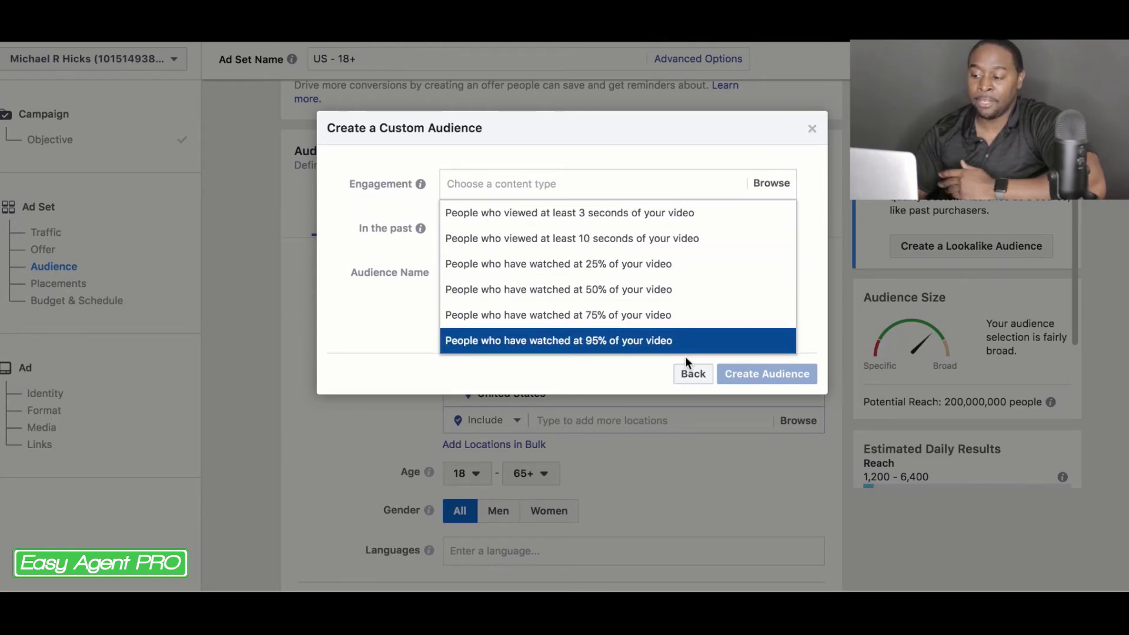
left_click(372, 233)
mouse_move(420, 228)
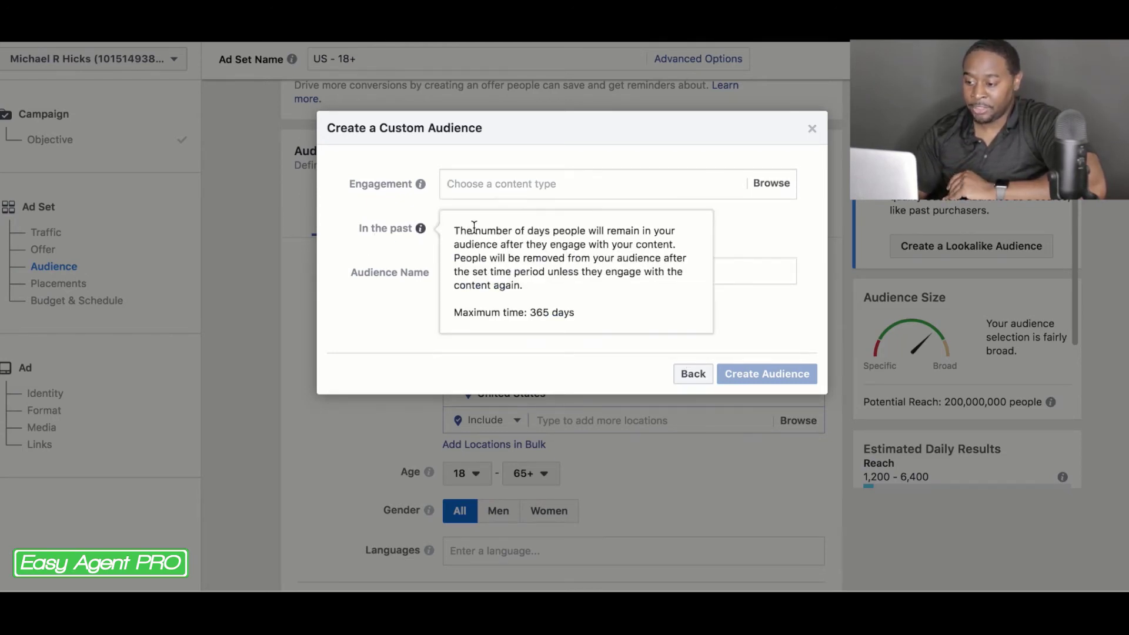
left_click(500, 264)
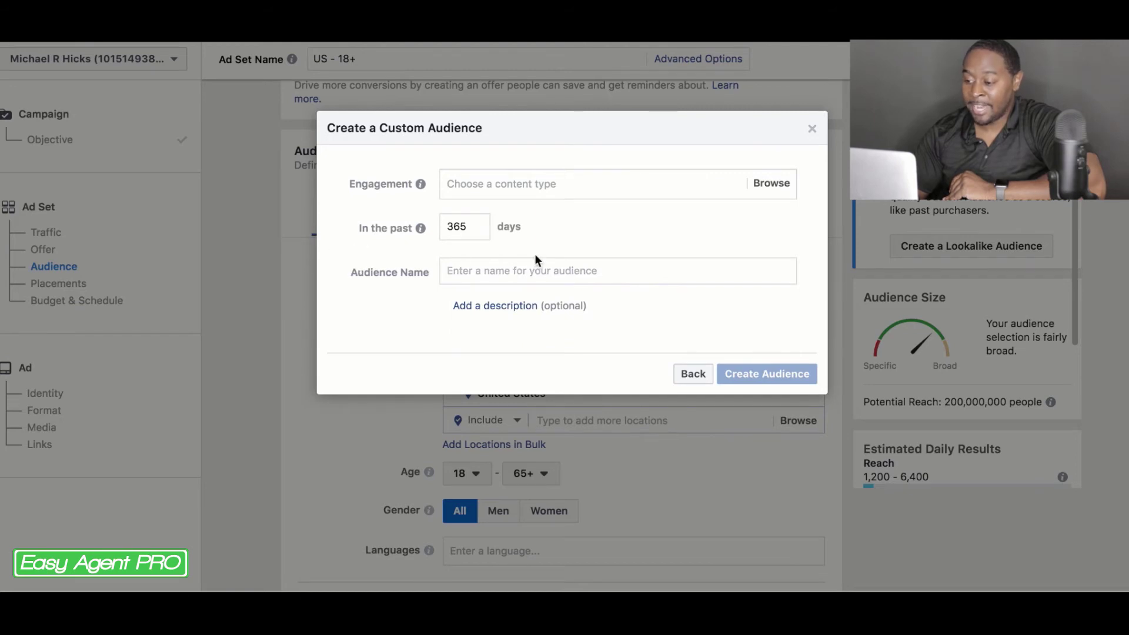
left_click(695, 374)
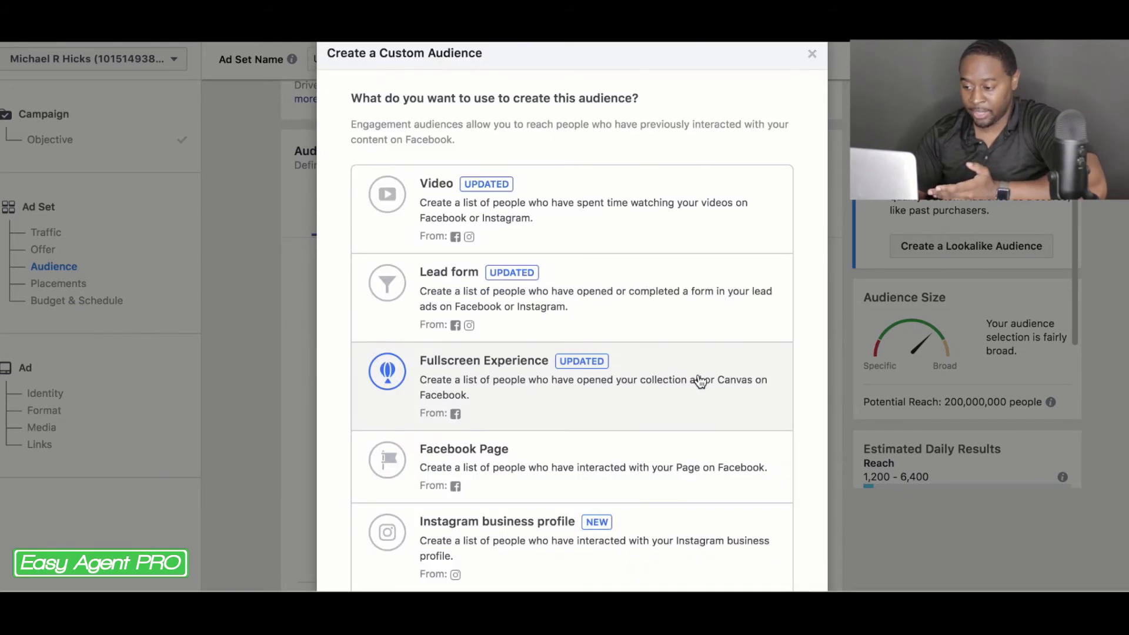
Step: Preview the Lead form audience with its 90-day retention, then return to the sources
left_click(617, 296)
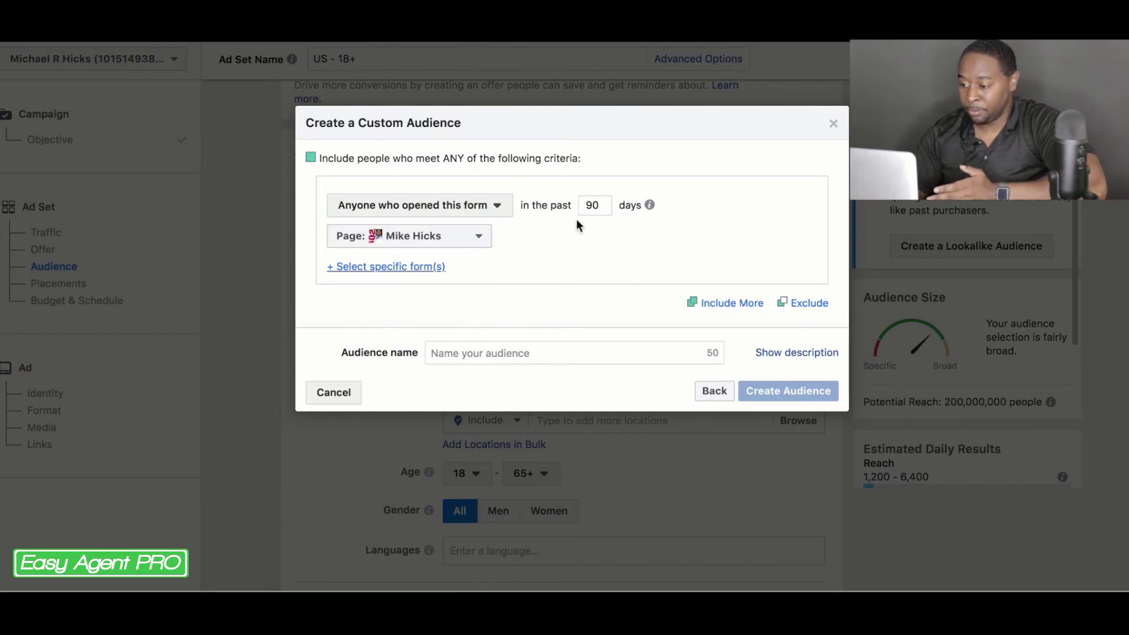
left_click(596, 213)
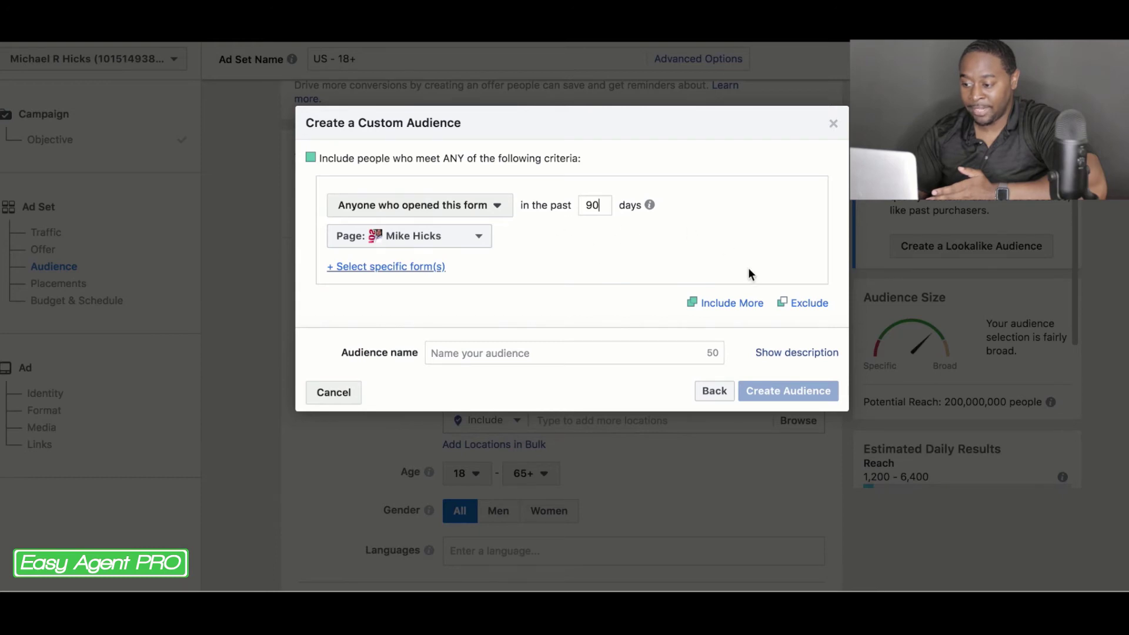
left_click(719, 392)
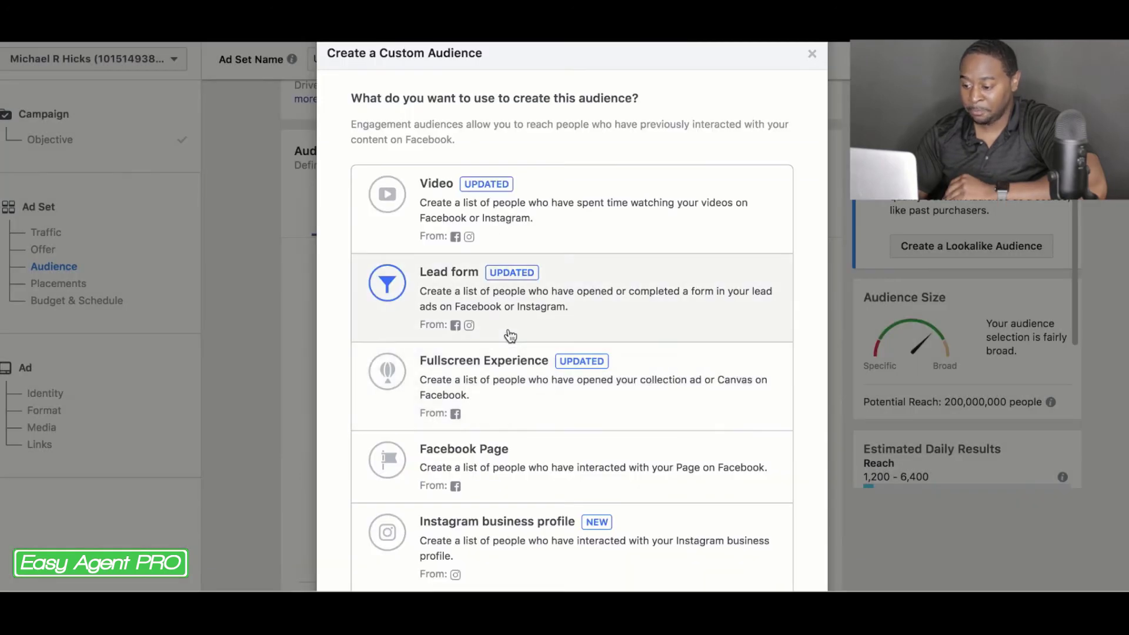
scroll(510, 335, "down", 3)
Step: Choose Facebook Page engagement, keeping everyone who engaged with the Page
left_click(481, 355)
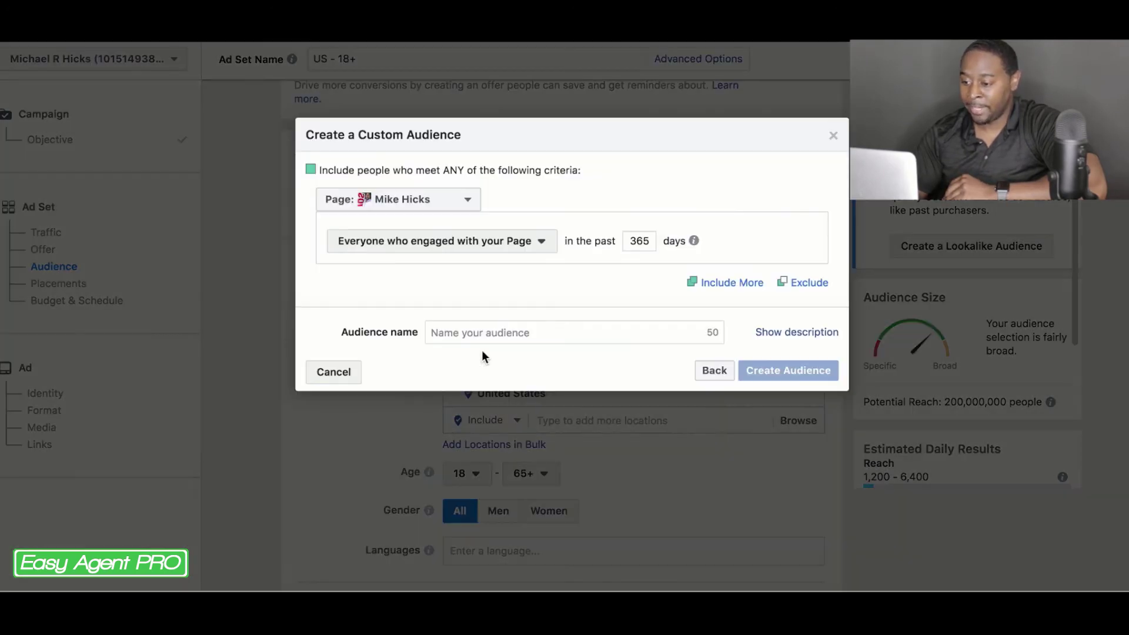
left_click(542, 249)
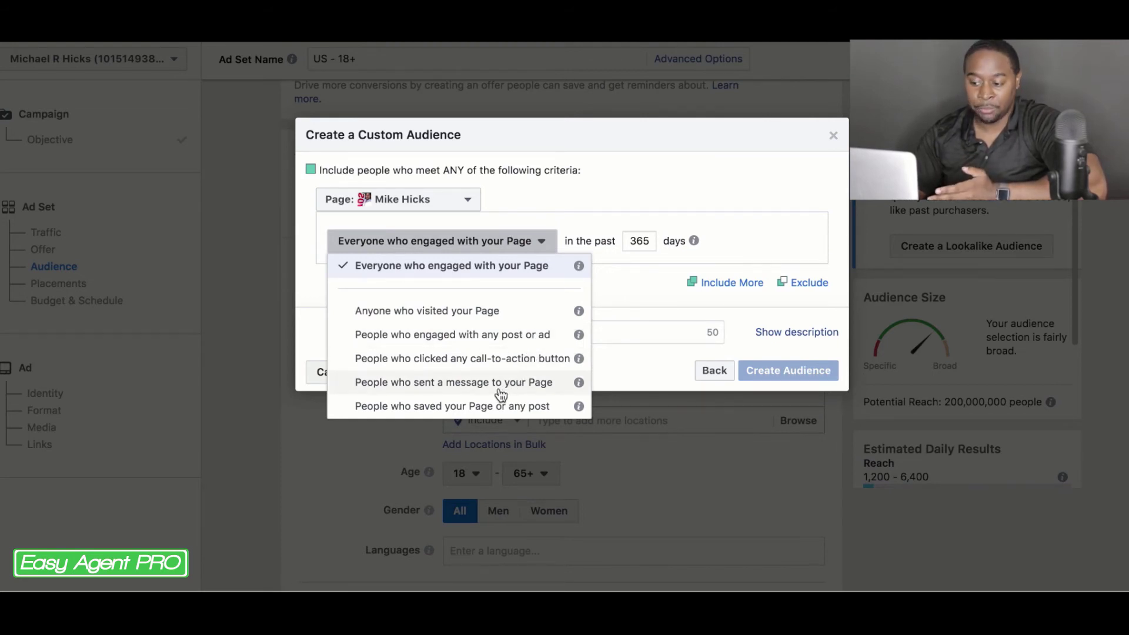
left_click(619, 282)
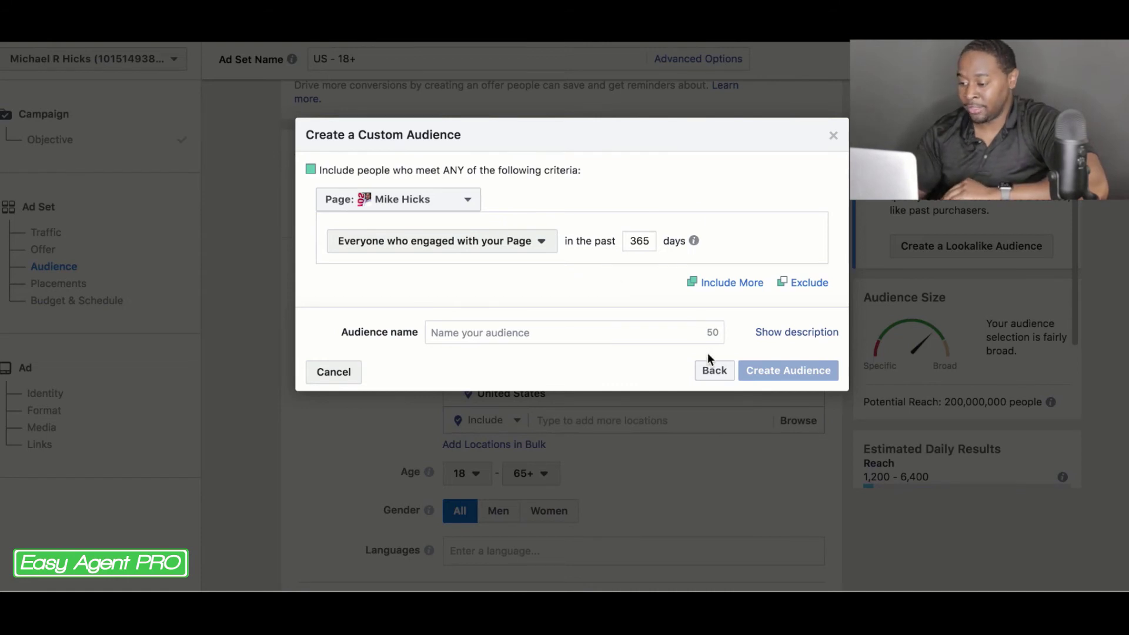
Step: Reselect Facebook Page engagement, name the audience 'test' and create it
left_click(714, 372)
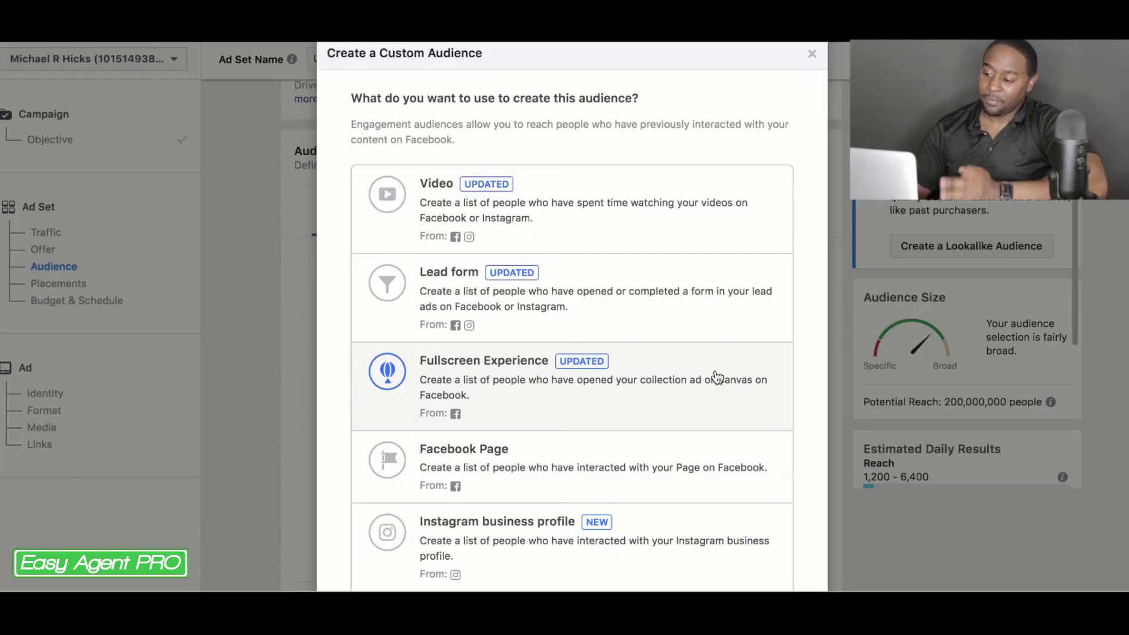
scroll(535, 359, "down", 3)
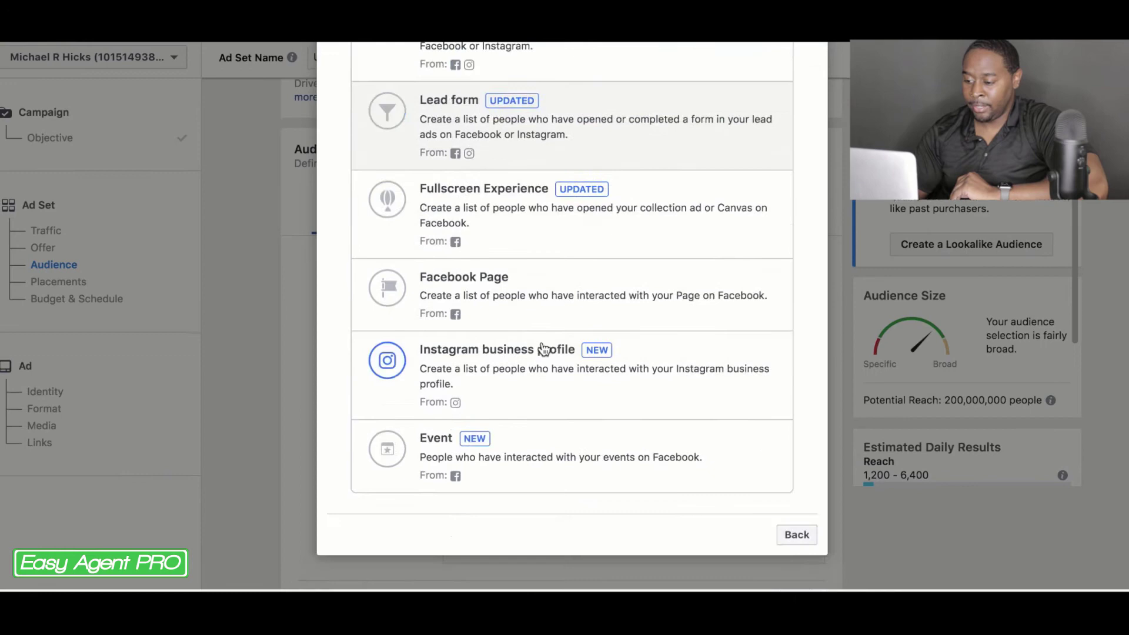
scroll(479, 361, "up", 5)
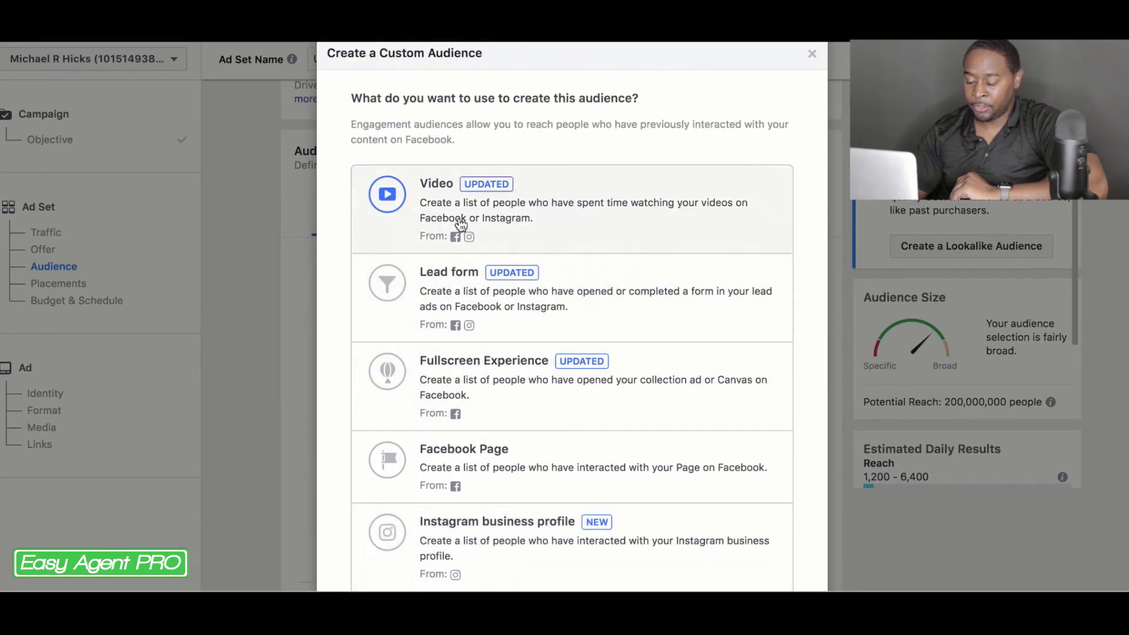
scroll(460, 264, "down", 2)
scroll(459, 265, "down", 3)
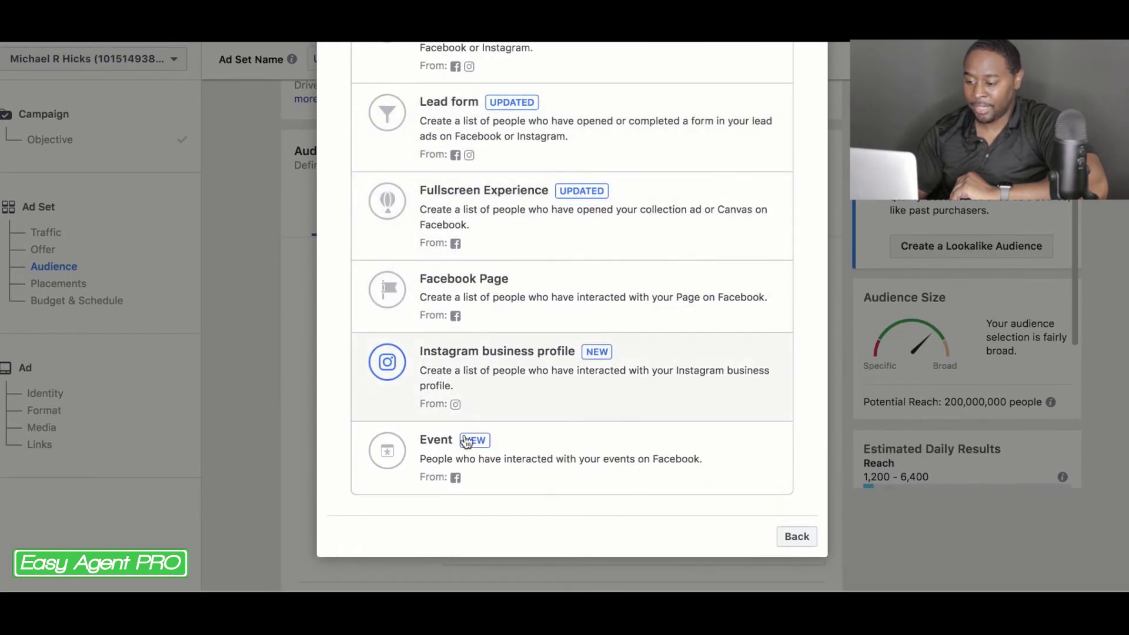
left_click(484, 311)
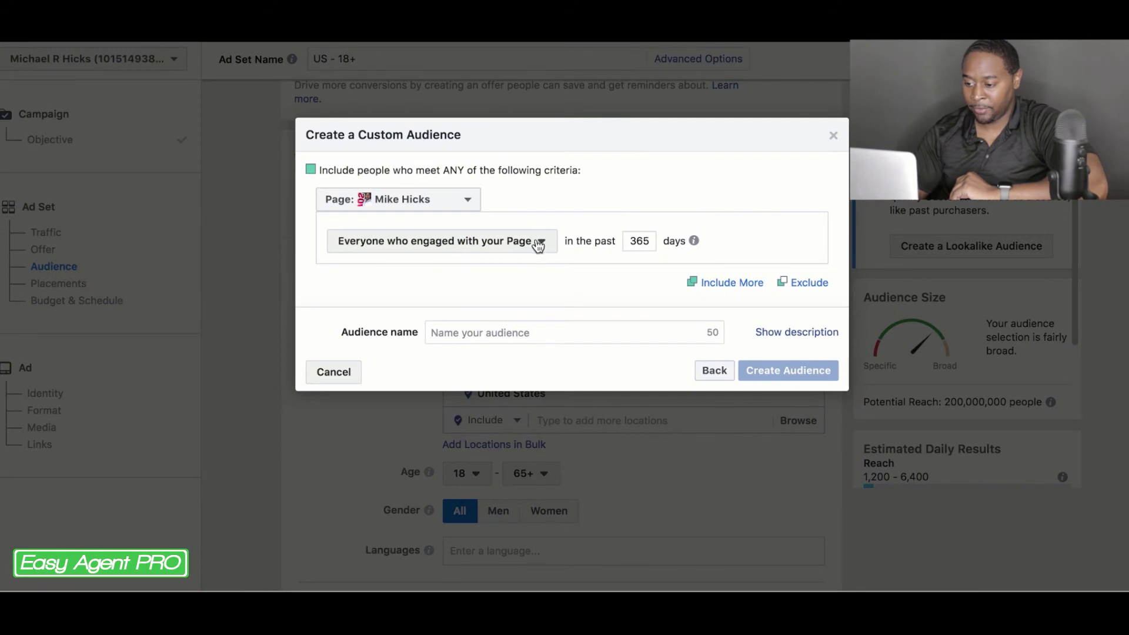
left_click(632, 334)
type("test")
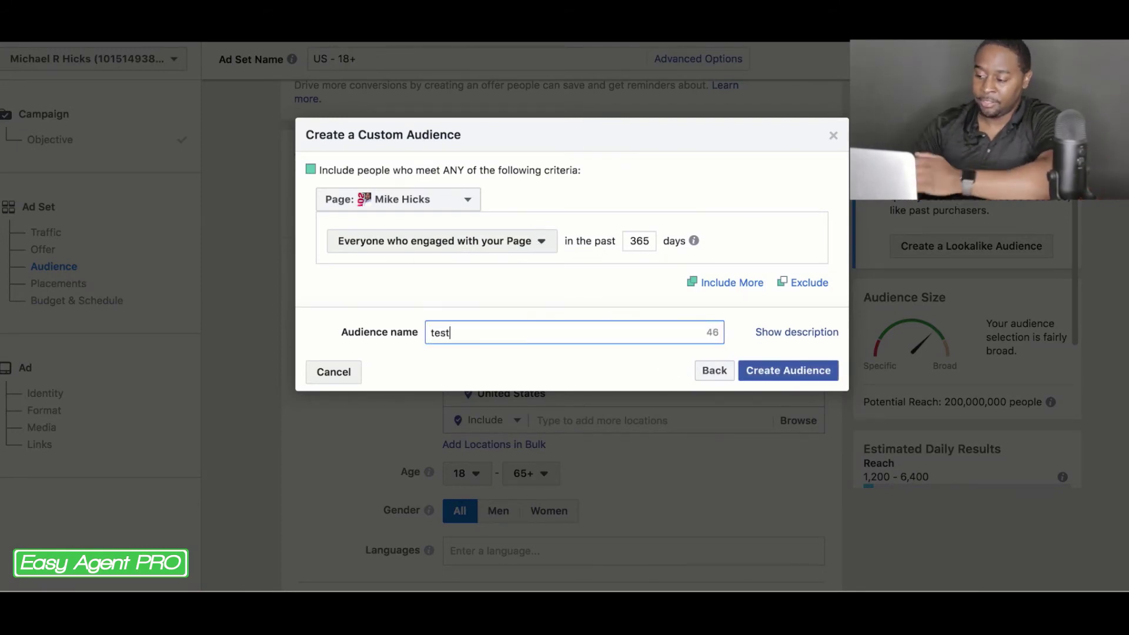
left_click(795, 372)
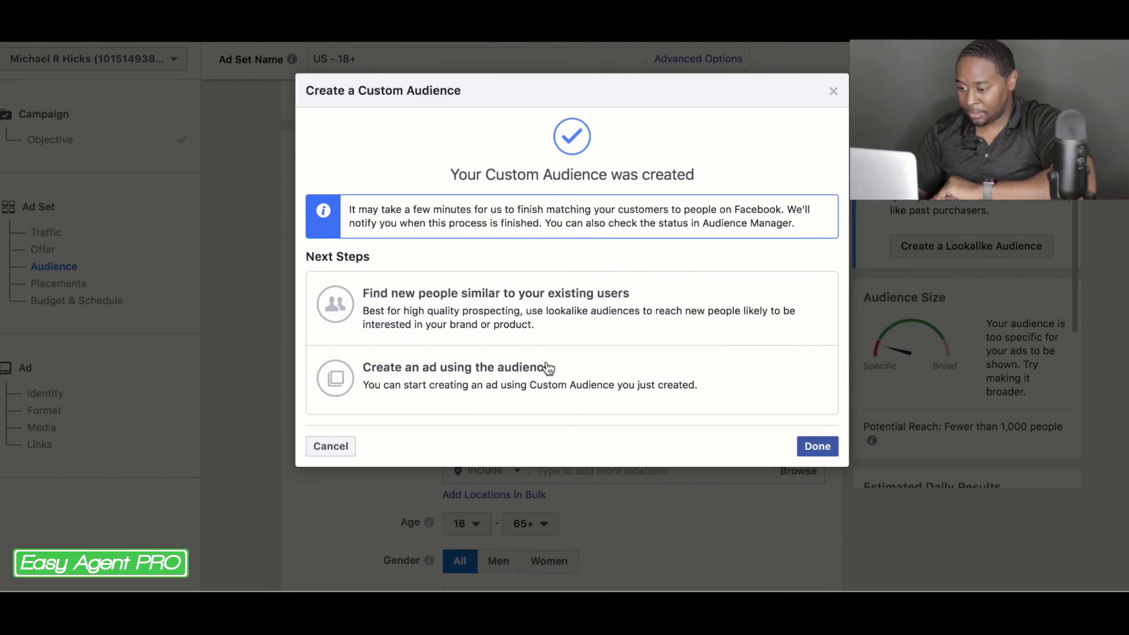
Step: Start a lookalike from the 'test' audience, targeting United States at 1% size
left_click(564, 321)
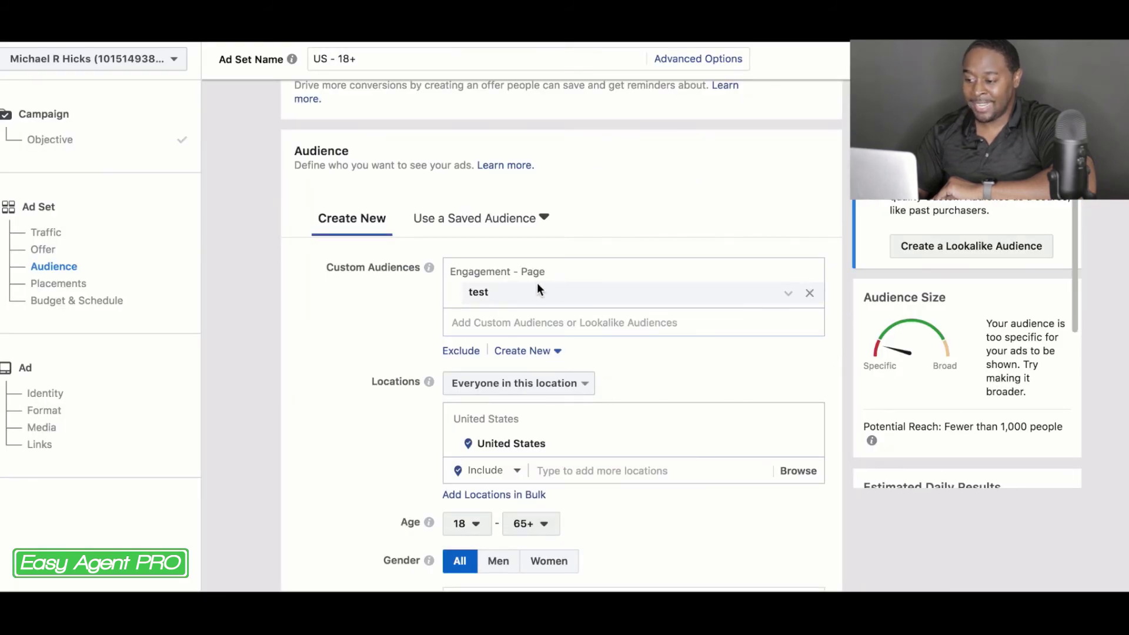
left_click(788, 294)
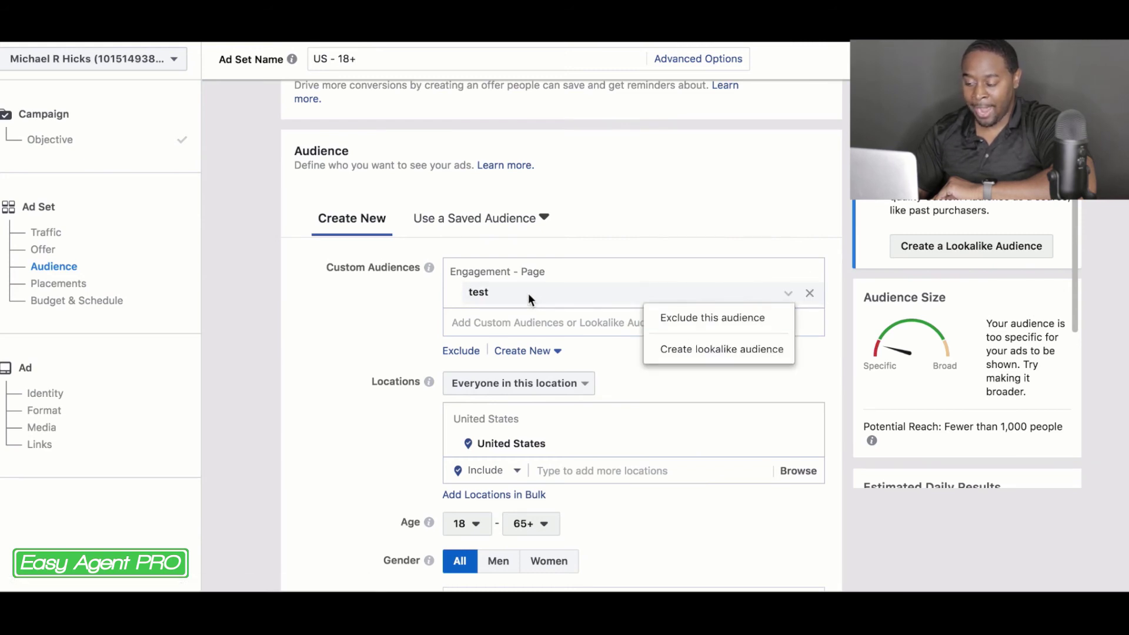
left_click(718, 351)
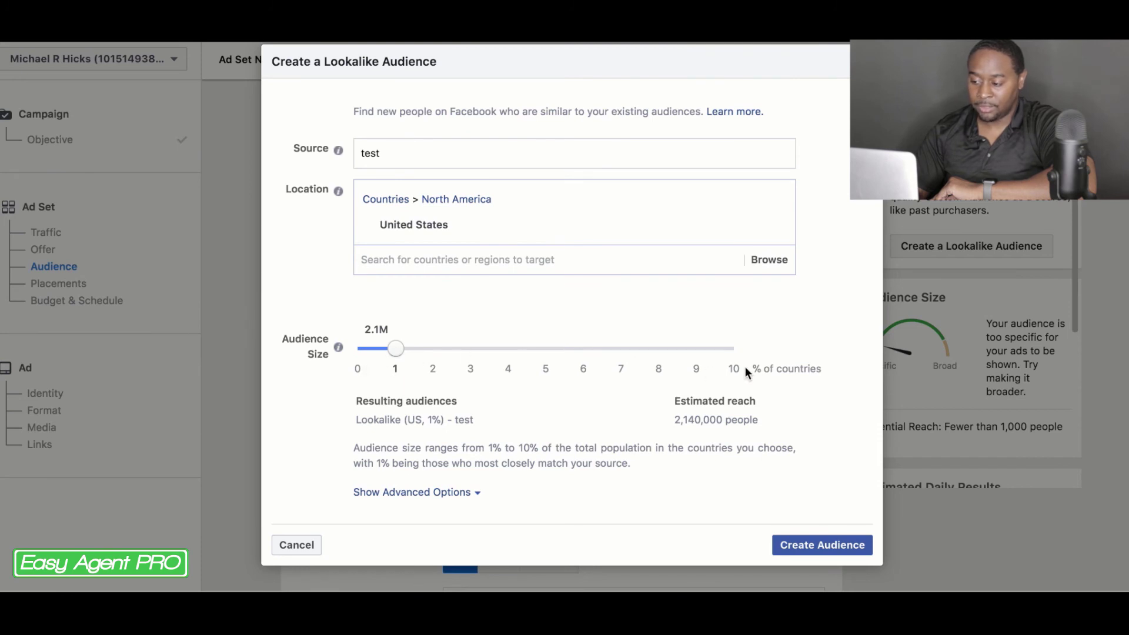
left_click(397, 351)
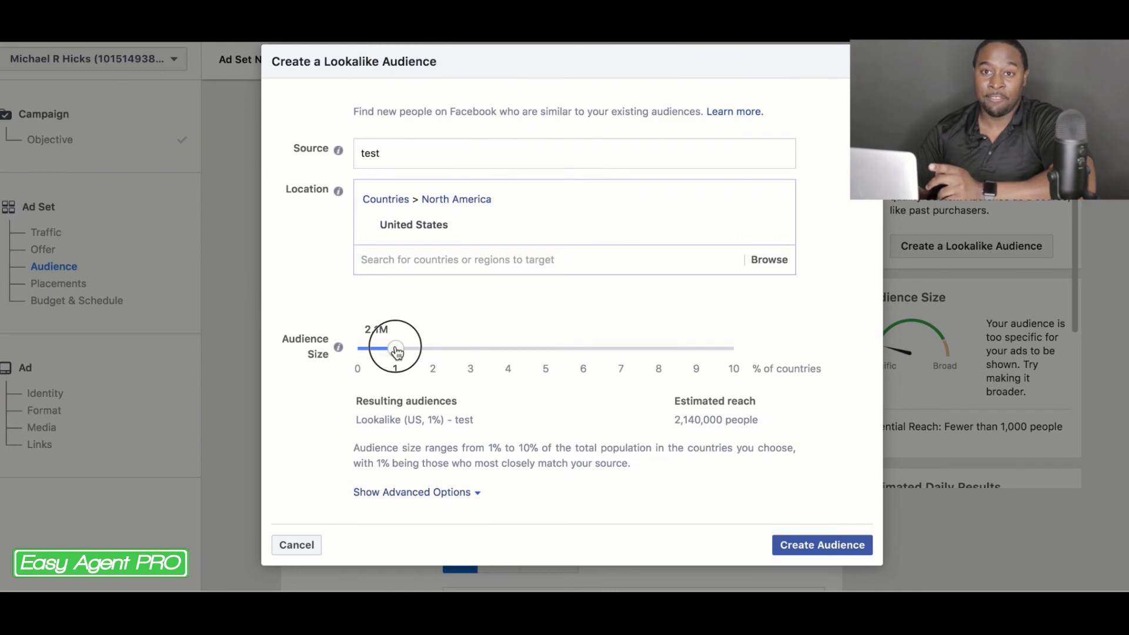
mouse_move(396, 351)
left_mouse_down()
mouse_move(542, 351)
mouse_move(391, 357)
left_mouse_up()
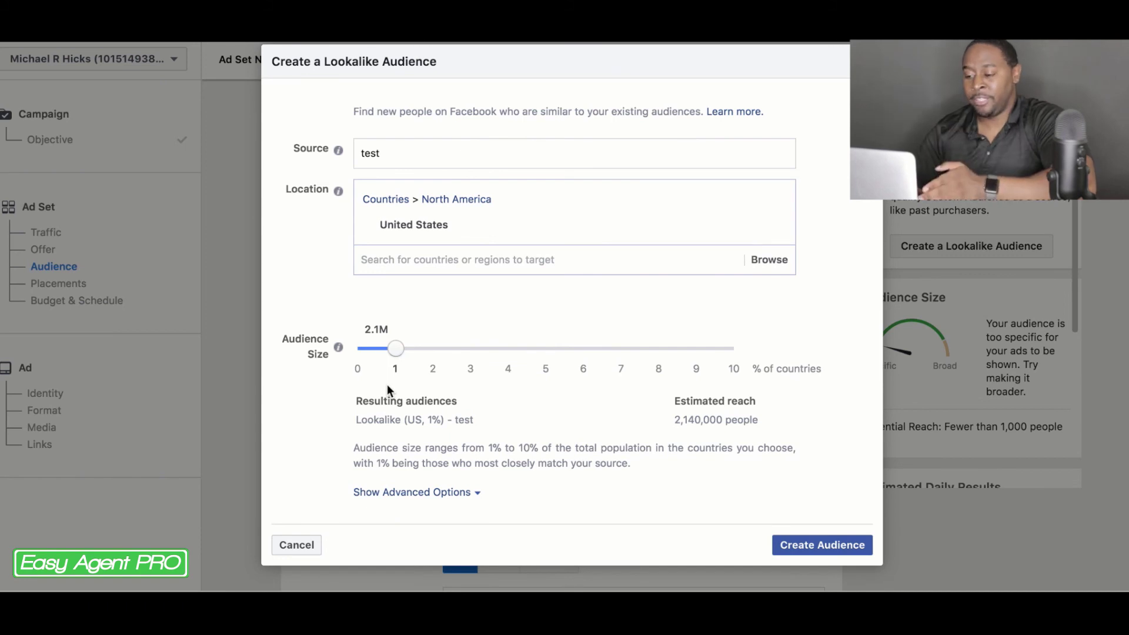
Step: Confirm the 1% United States lookalike of 'test' with Create Audience
left_click(831, 547)
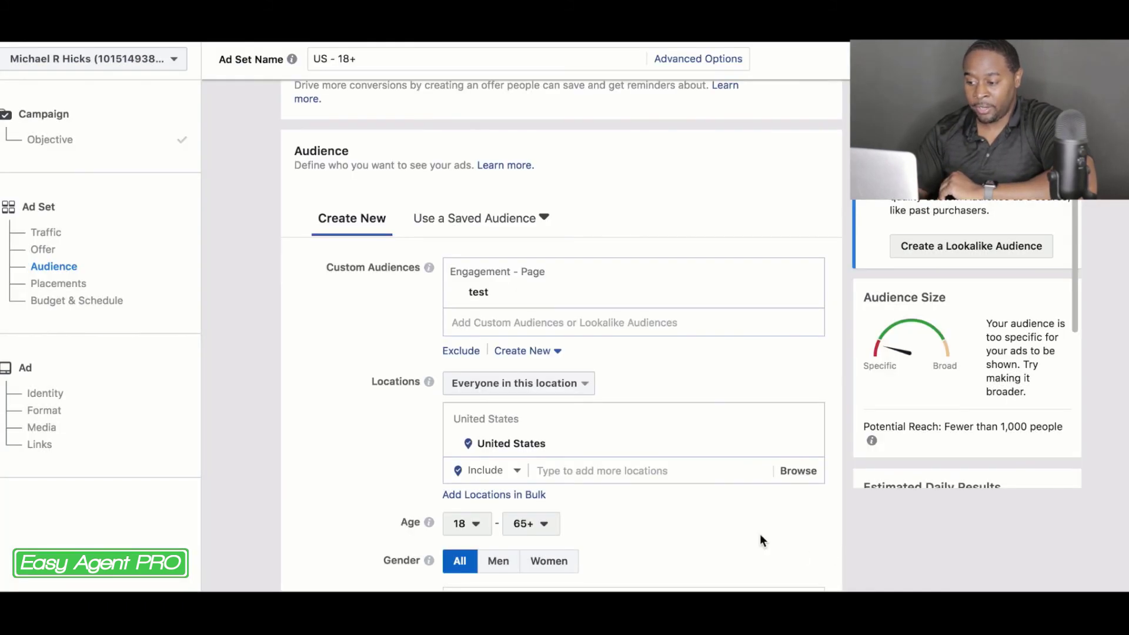